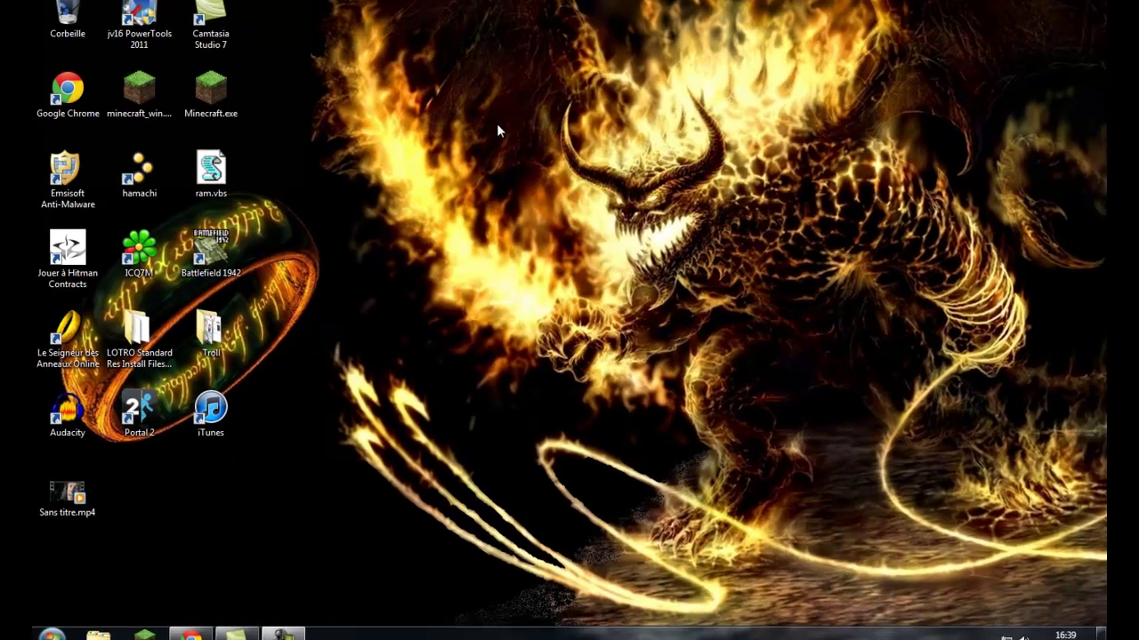
# Step: Rearrange the windows and bring Chrome's ytlayouts.net page back to the front
pyautogui.moveTo(512, 110); pyautogui.dragTo(888, 391)
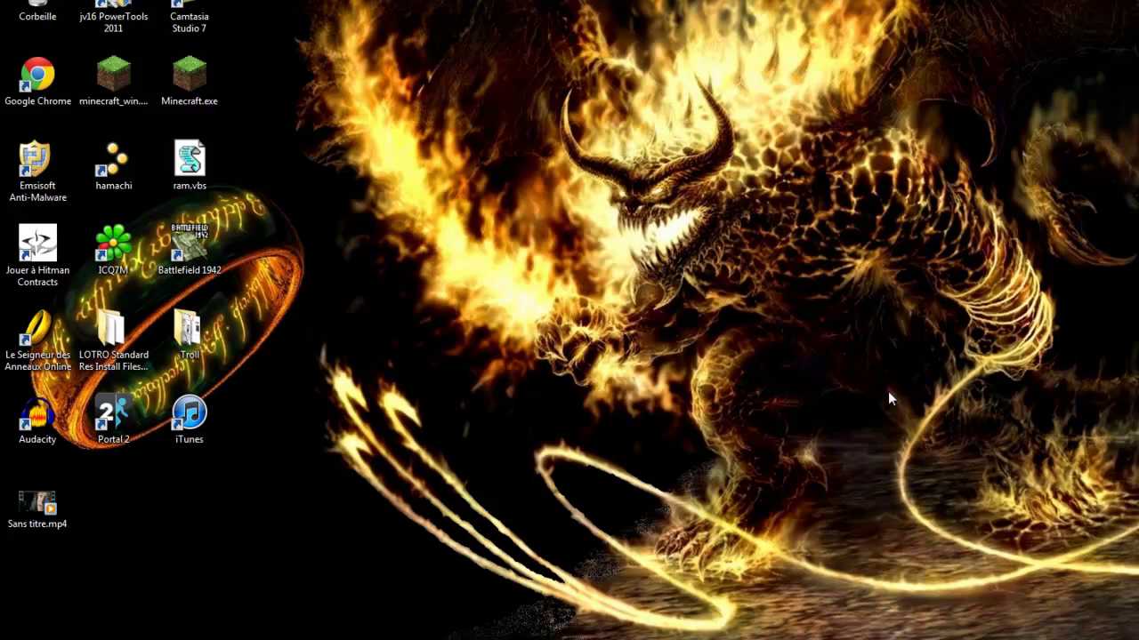
pyautogui.click(174, 633)
pyautogui.moveTo(488, 57); pyautogui.dragTo(628, 177)
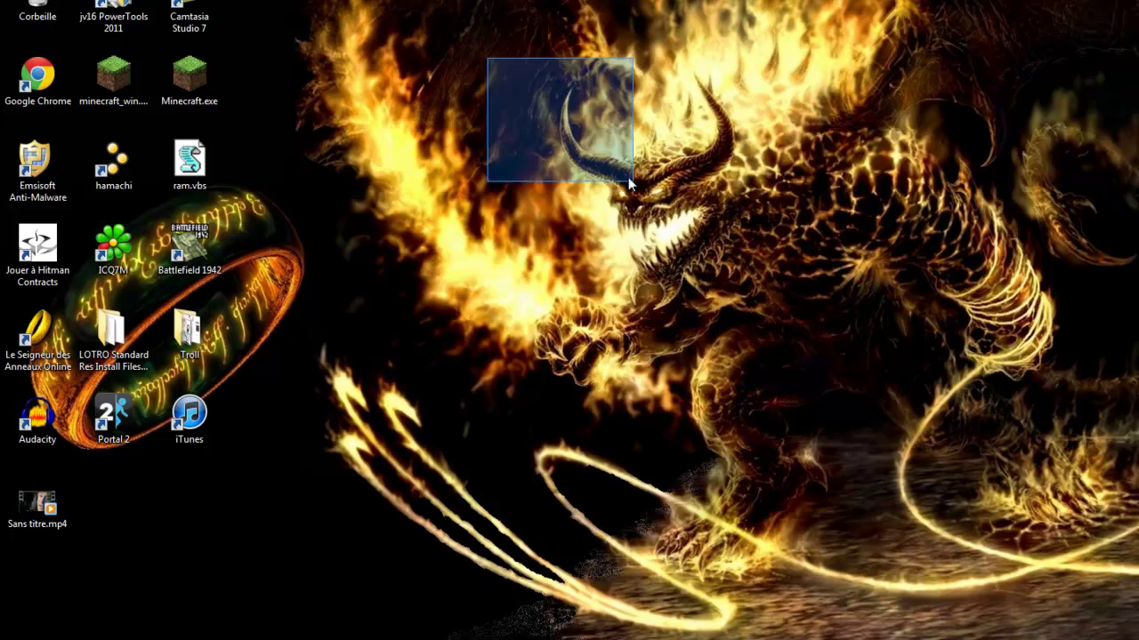
pyautogui.moveTo(768, 256); pyautogui.dragTo(625, 104)
pyautogui.moveTo(497, 55)
pyautogui.mouseDown()
pyautogui.moveTo(810, 283)
pyautogui.moveTo(543, 77)
pyautogui.moveTo(760, 294)
pyautogui.moveTo(560, 66)
pyautogui.mouseUp()
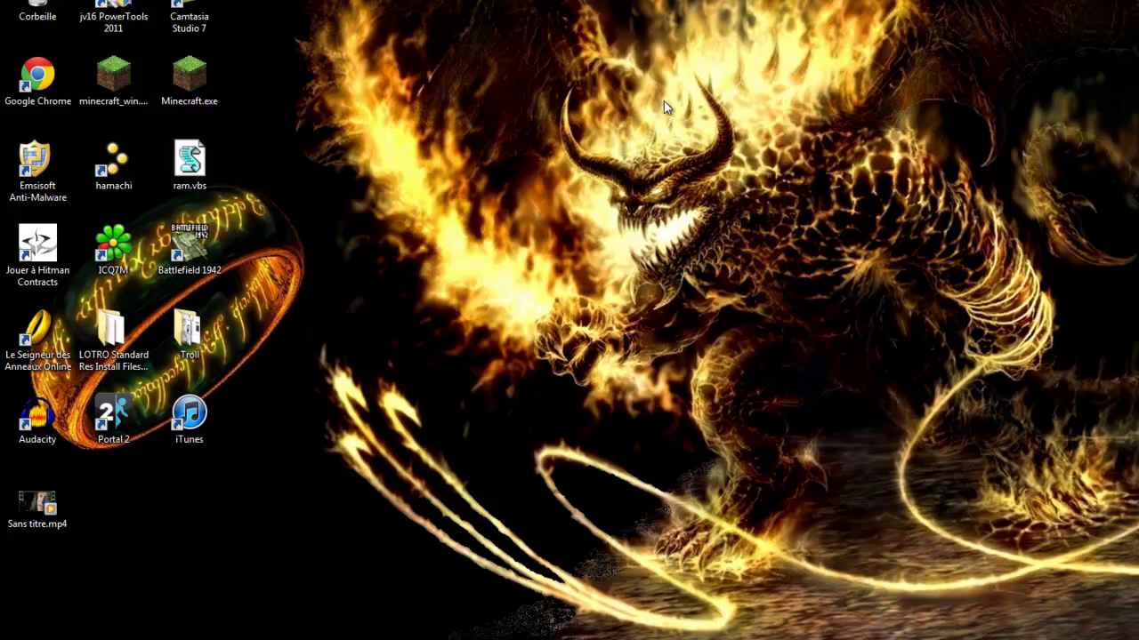
pyautogui.moveTo(550, 82)
pyautogui.mouseDown()
pyautogui.moveTo(743, 279)
pyautogui.moveTo(533, 59)
pyautogui.mouseUp()
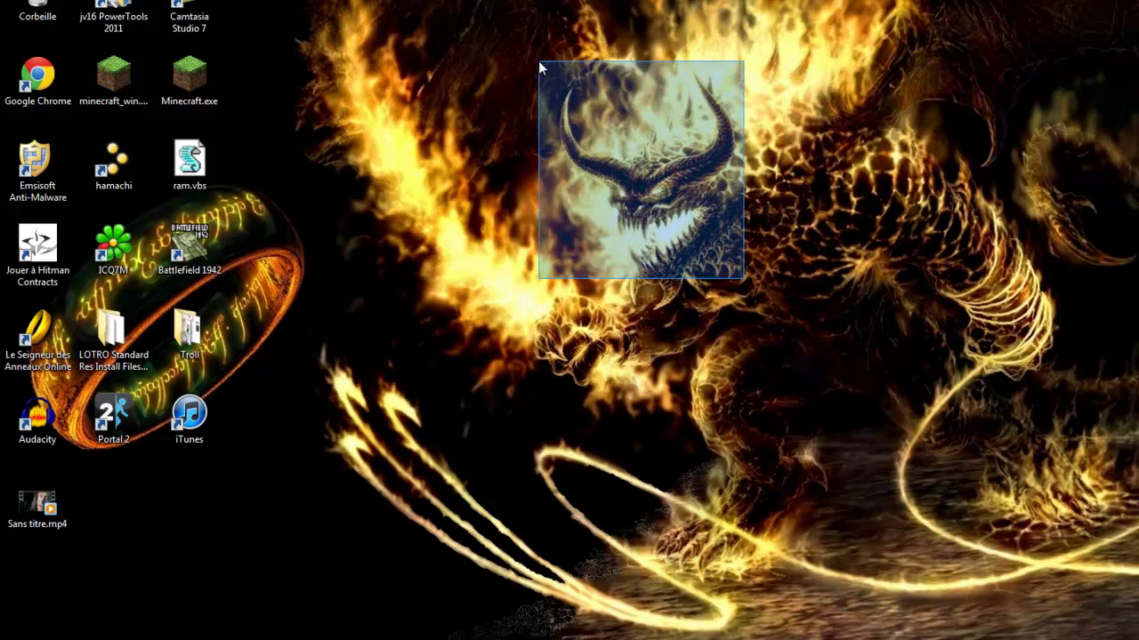
pyautogui.moveTo(401, 1); pyautogui.dragTo(729, 286)
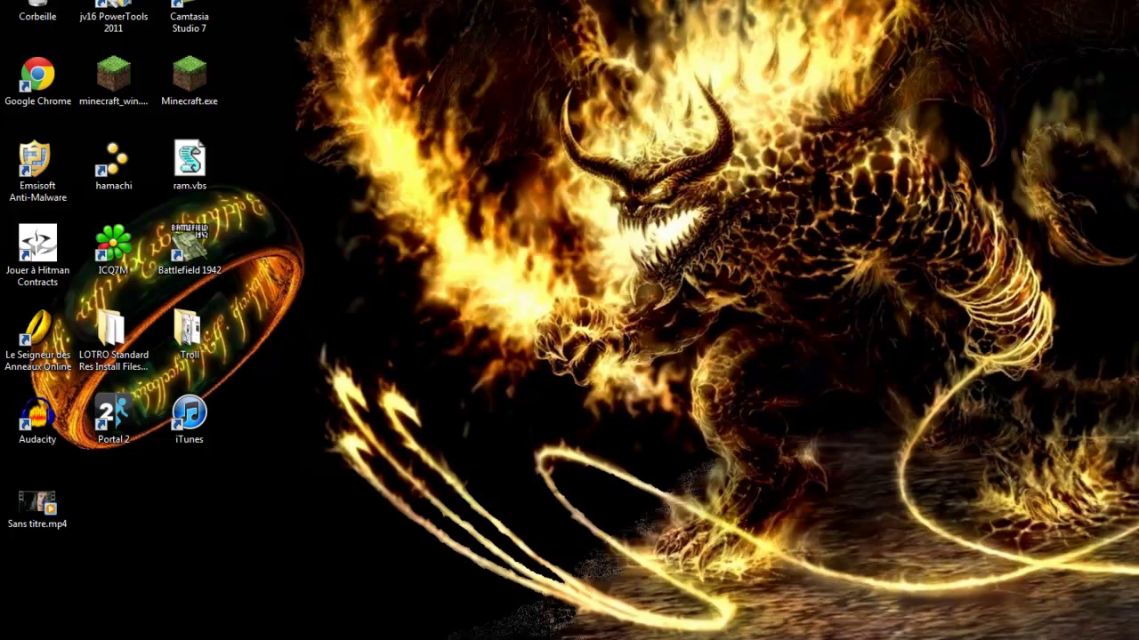
pyautogui.click(169, 569)
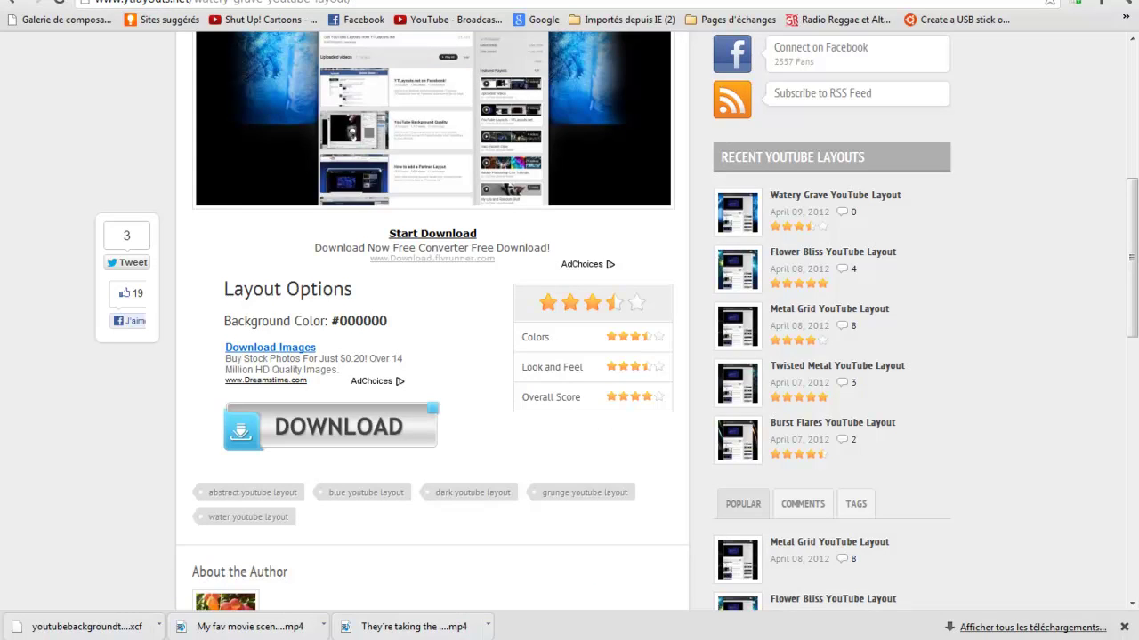
pyautogui.scroll(5, 419, 287)
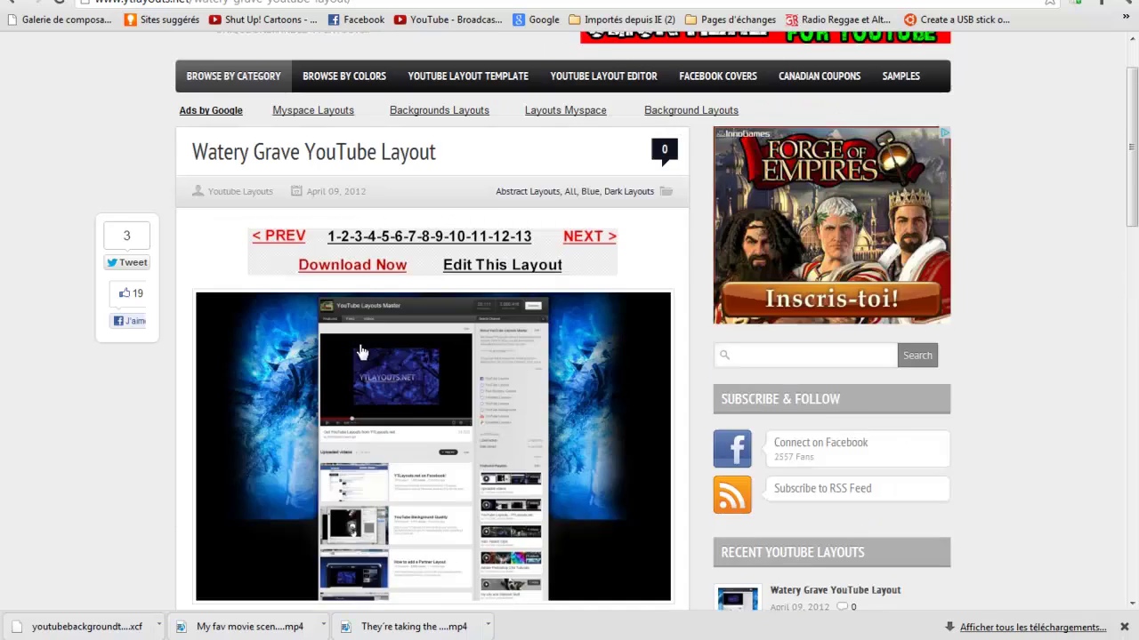
pyautogui.scroll(2, 233, 267)
# Step: Browse to the Dark Layouts category and open the Modern Warfare layout image
pyautogui.click(528, 270)
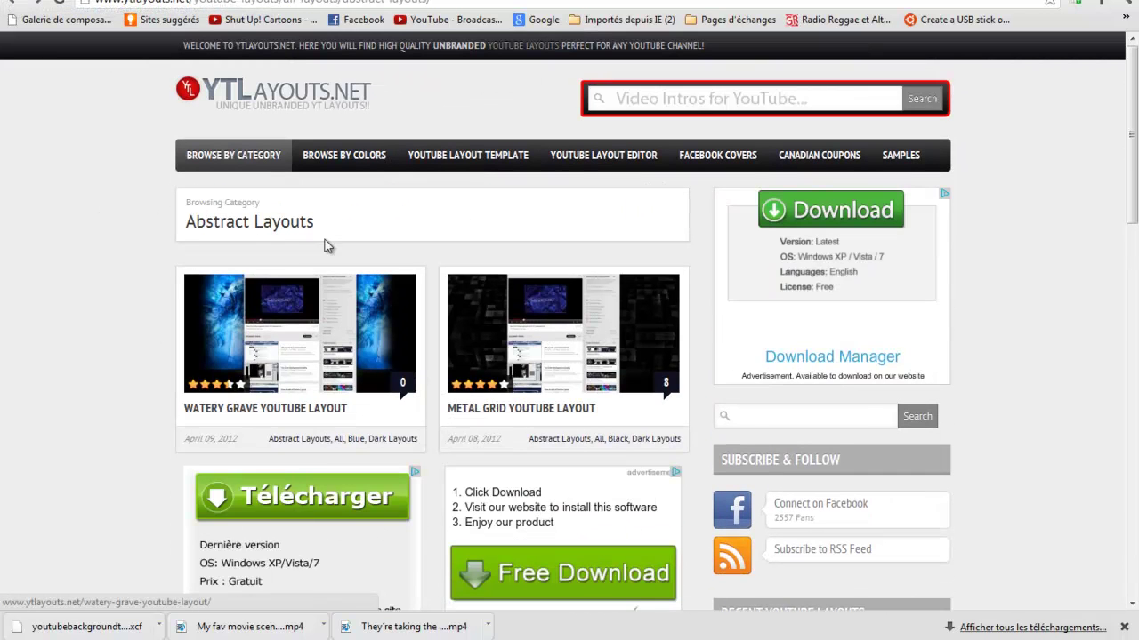
pyautogui.moveTo(238, 160)
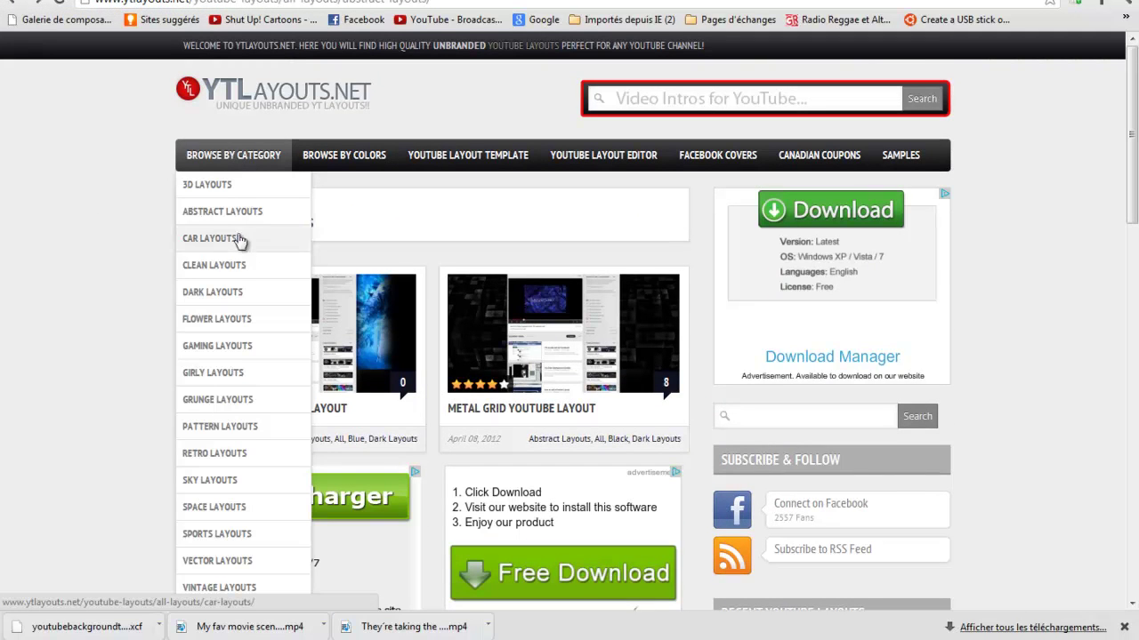
pyautogui.click(236, 301)
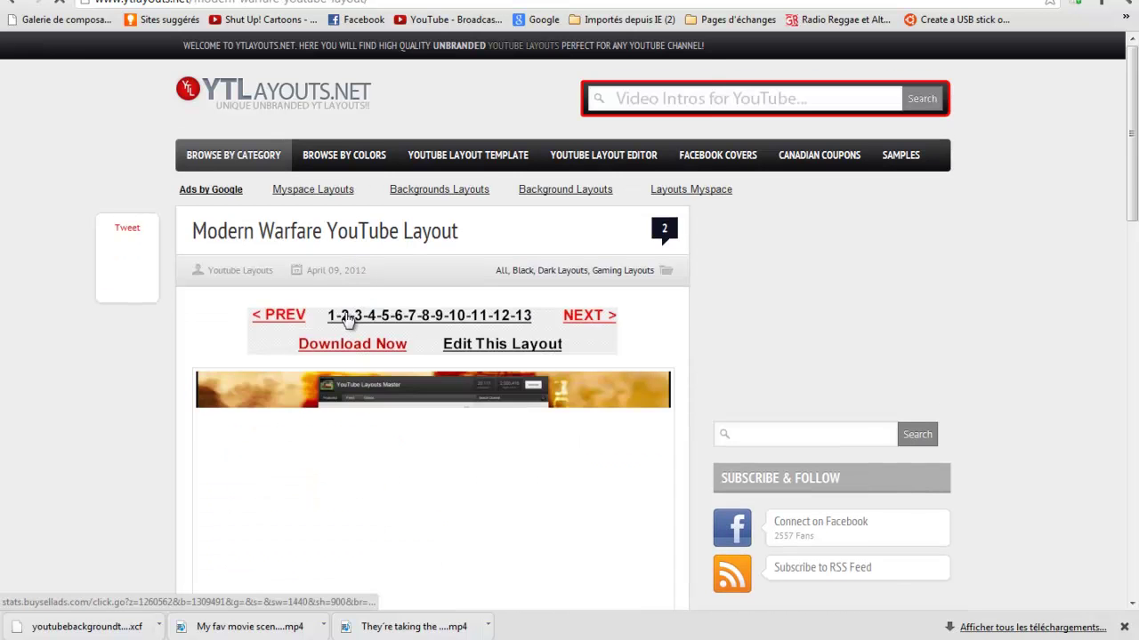
pyautogui.scroll(-2, 343, 315)
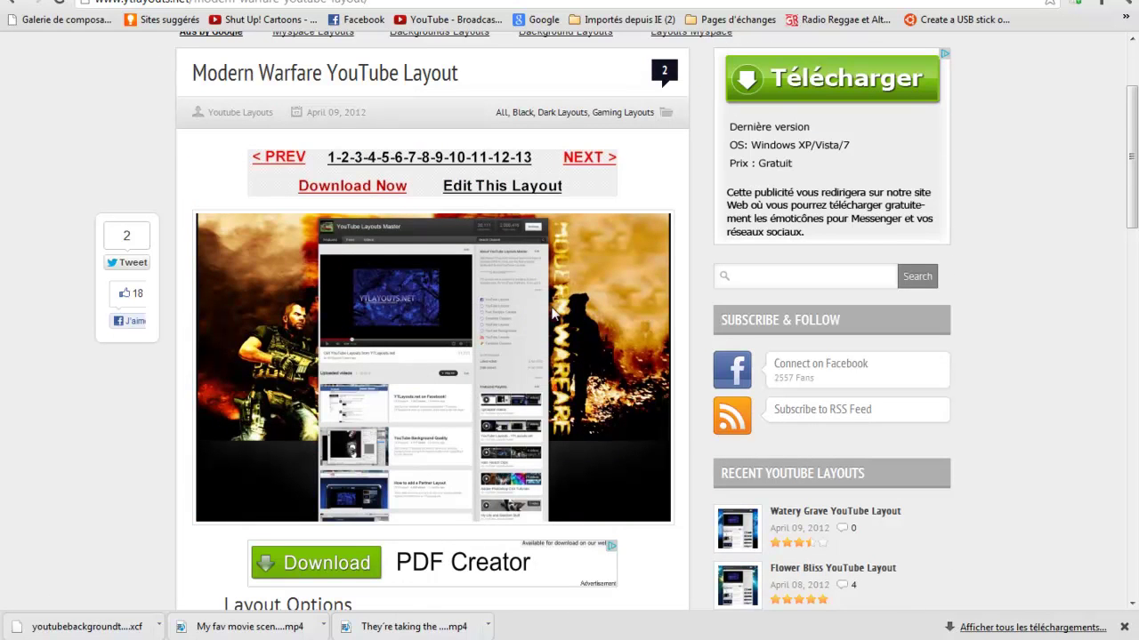
pyautogui.scroll(-2, 293, 313)
pyautogui.scroll(-6, 236, 265)
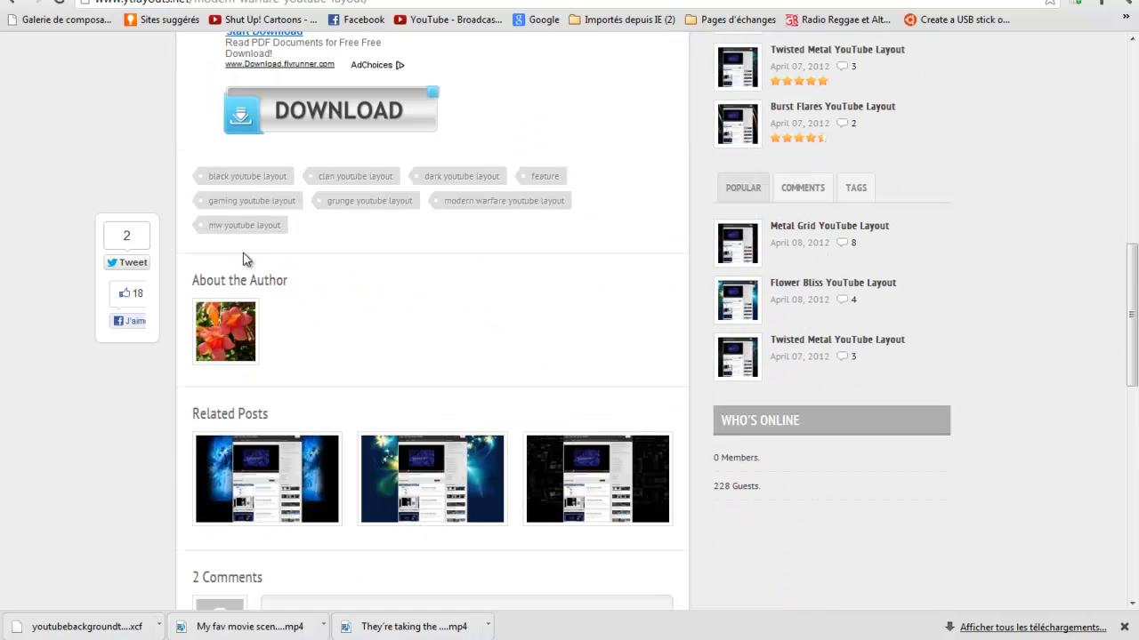
pyautogui.scroll(1, 242, 263)
pyautogui.click(255, 175)
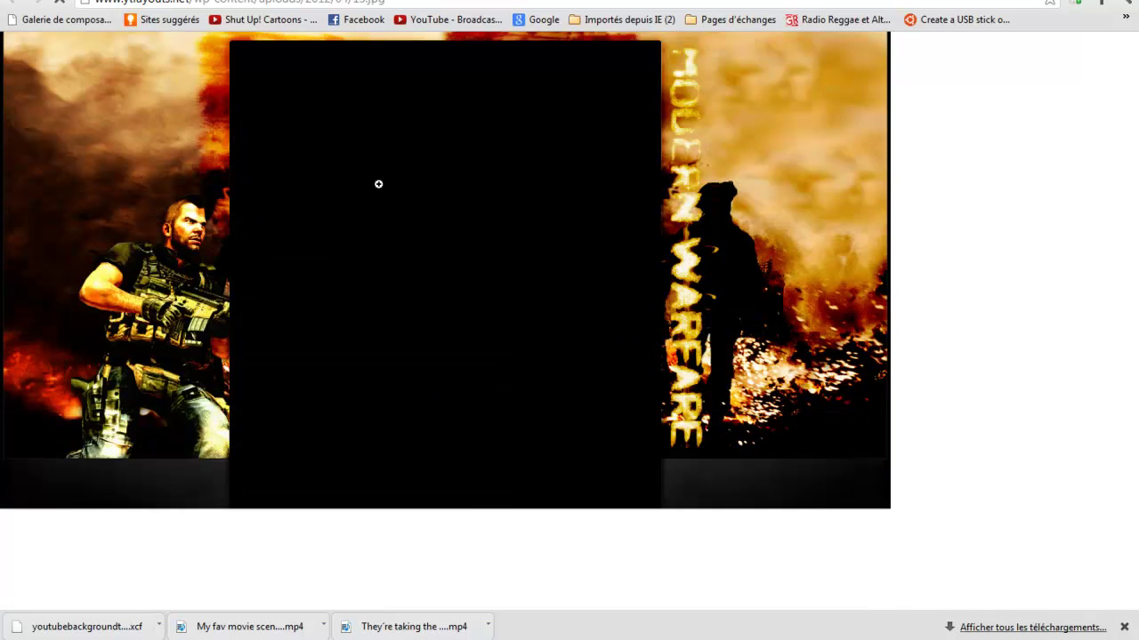
# Step: View the Modern Warfare image at full size, zoom back out, then return to its layout page
pyautogui.rightClick(377, 184)
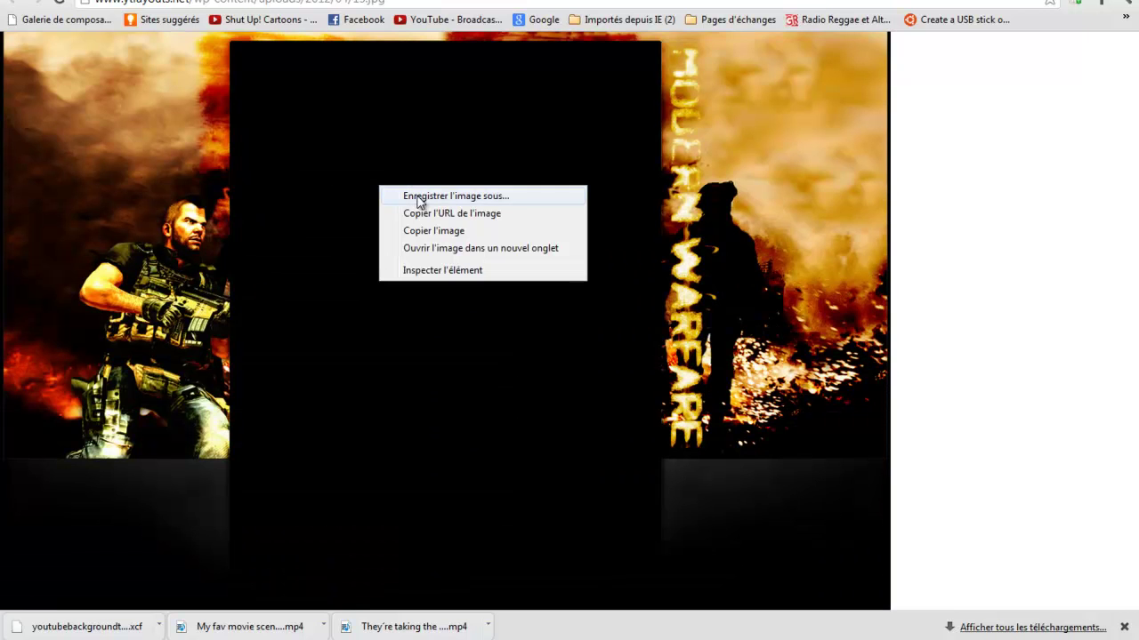
pyautogui.click(52, 148)
pyautogui.scroll(-5, 51, 147)
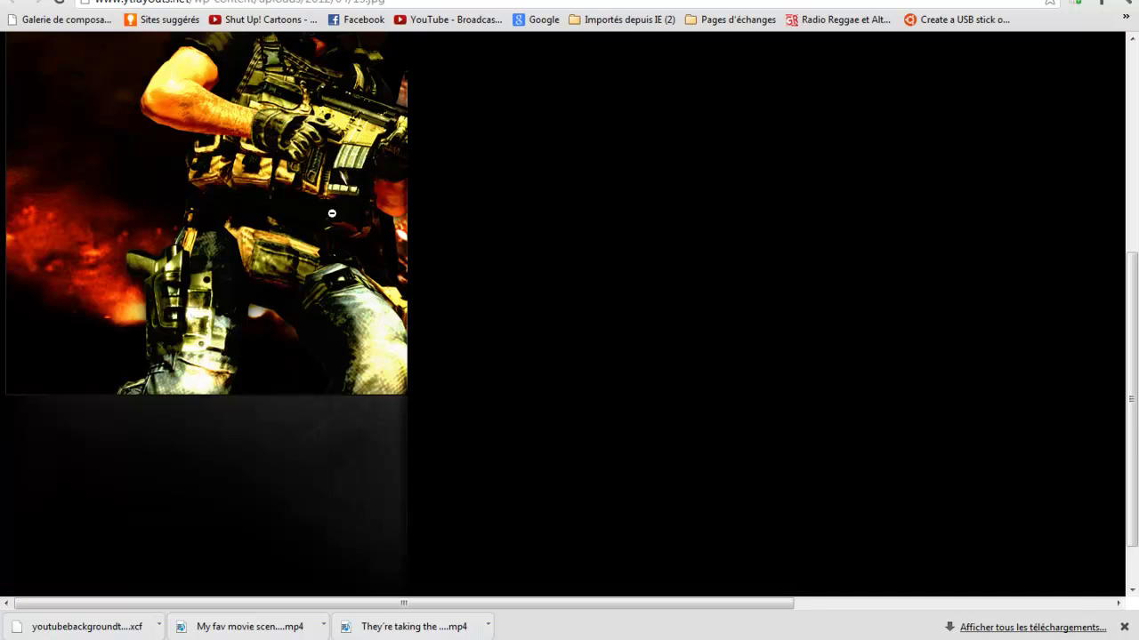
pyautogui.click(331, 213)
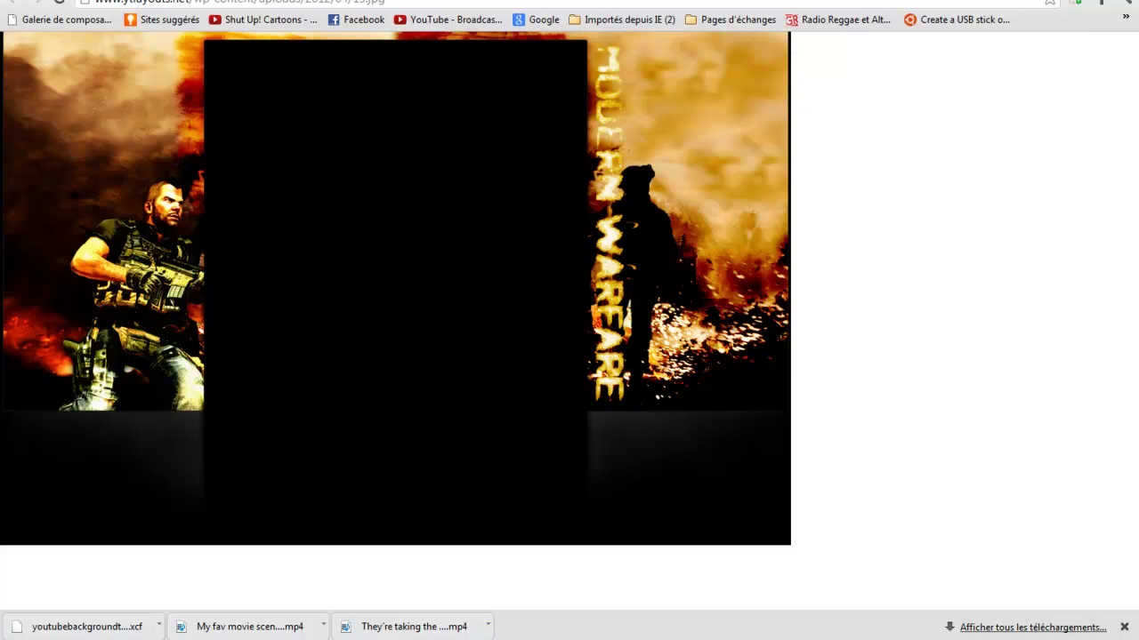
pyautogui.hotkey('alt', 'Left')
pyautogui.hotkey('alt', 'Left')
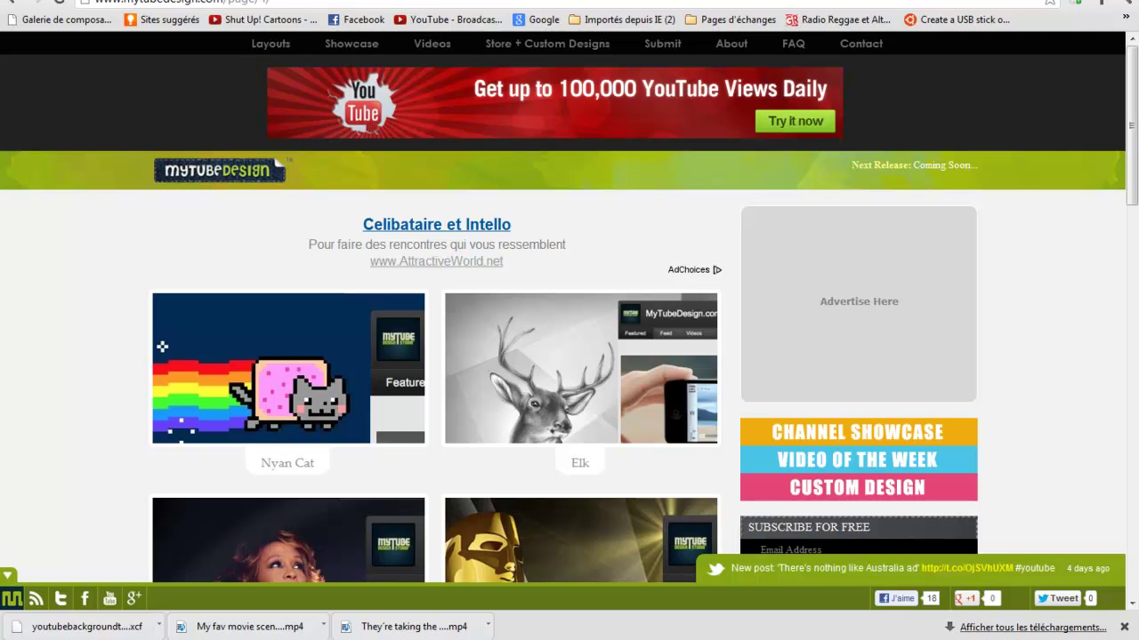
# Step: Scroll the MyTubeDesign listings and open the Nyan Cat layout page
pyautogui.scroll(-1, 445, 209)
pyautogui.scroll(-2, 339, 262)
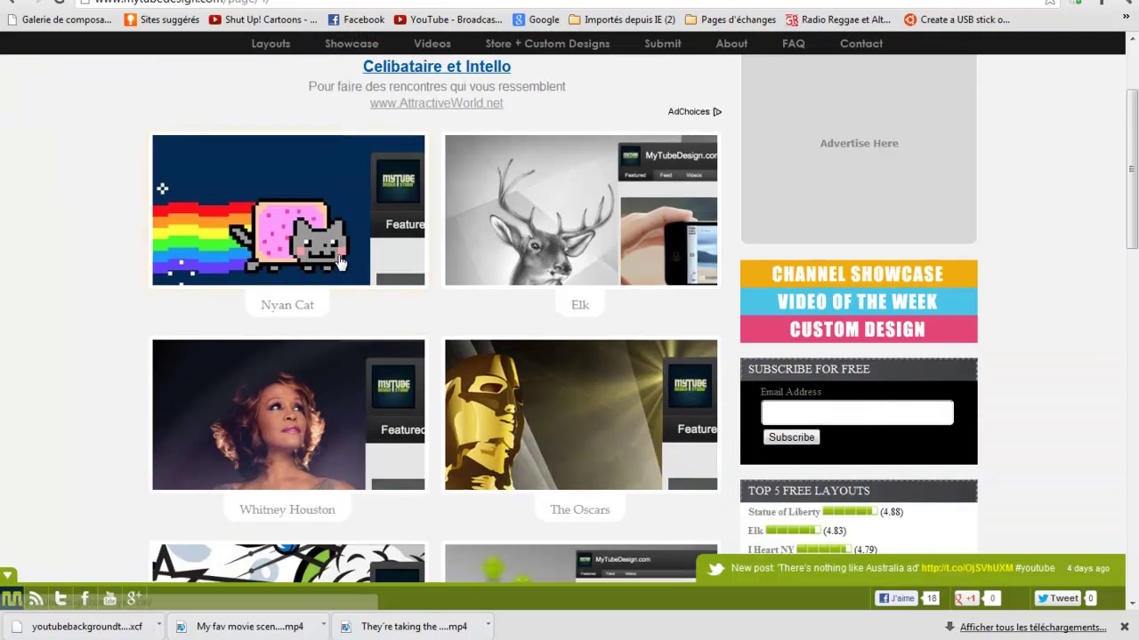
pyautogui.scroll(-6, 338, 262)
pyautogui.scroll(-5, 339, 262)
pyautogui.scroll(5, 338, 262)
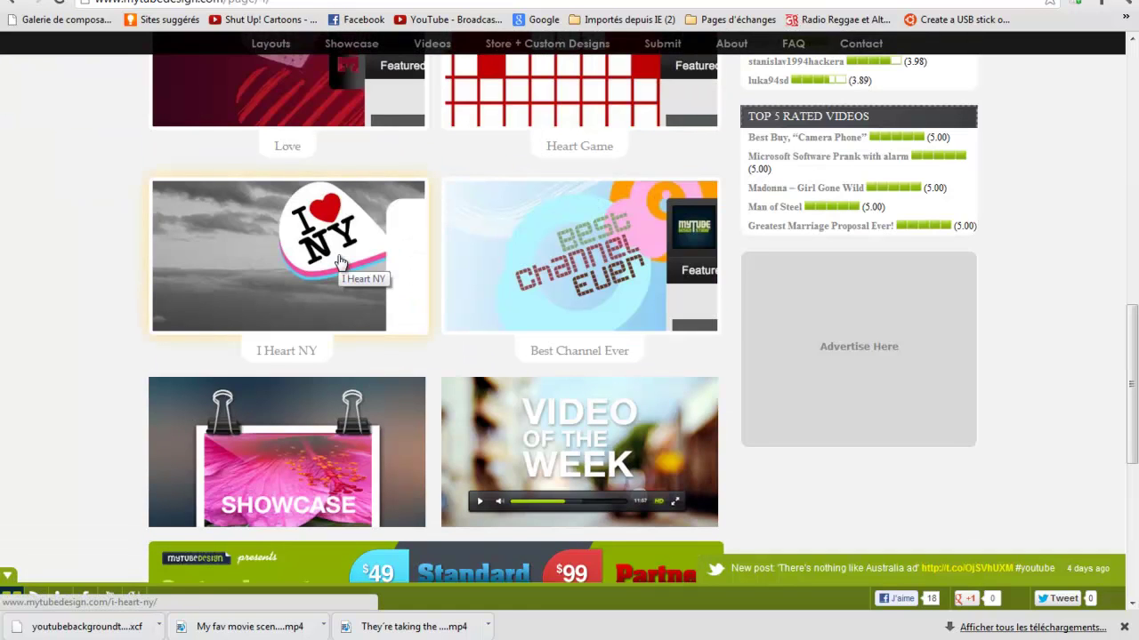
pyautogui.scroll(6, 339, 262)
pyautogui.scroll(3, 339, 262)
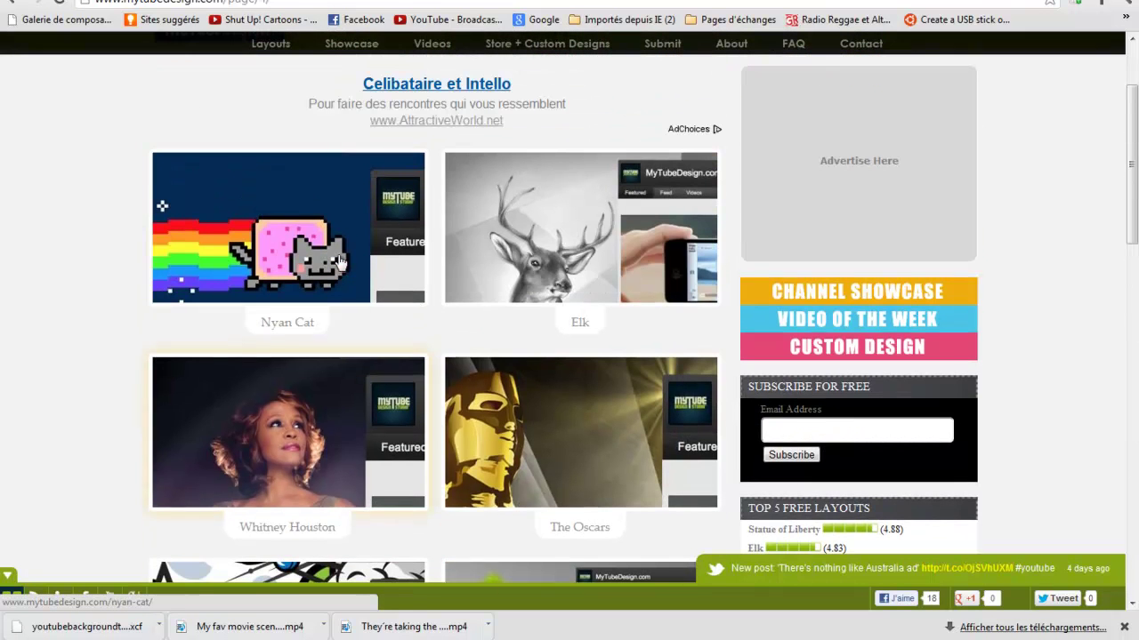
pyautogui.click(339, 260)
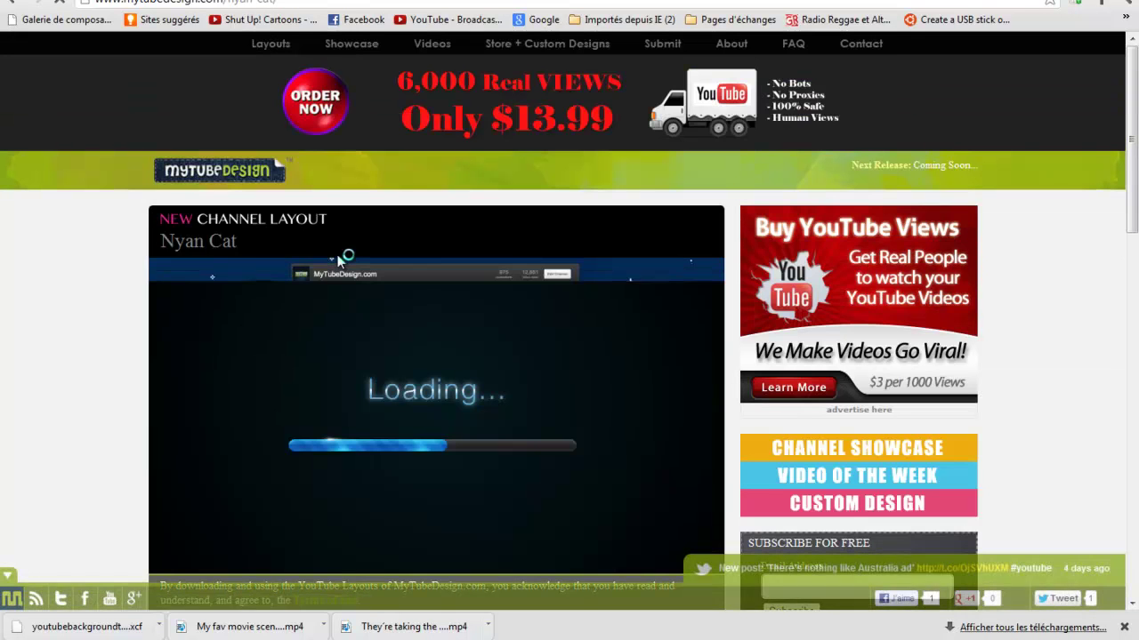
# Step: View the full Nyan Cat background image, then return to the layout listings
pyautogui.scroll(-1, 488, 308)
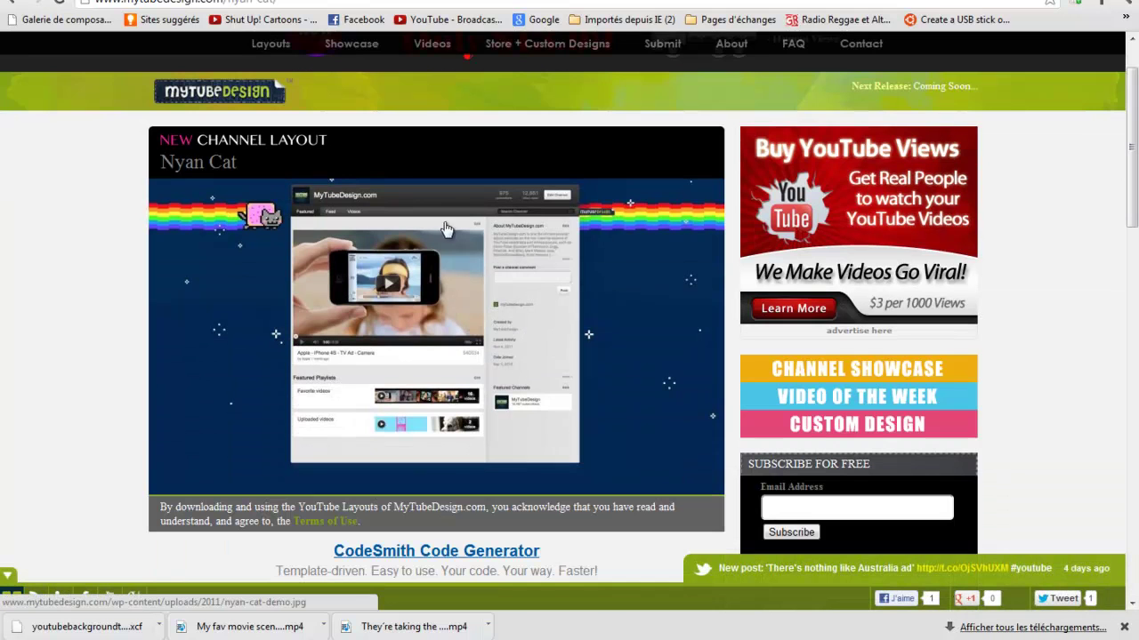
pyautogui.scroll(-2, 302, 142)
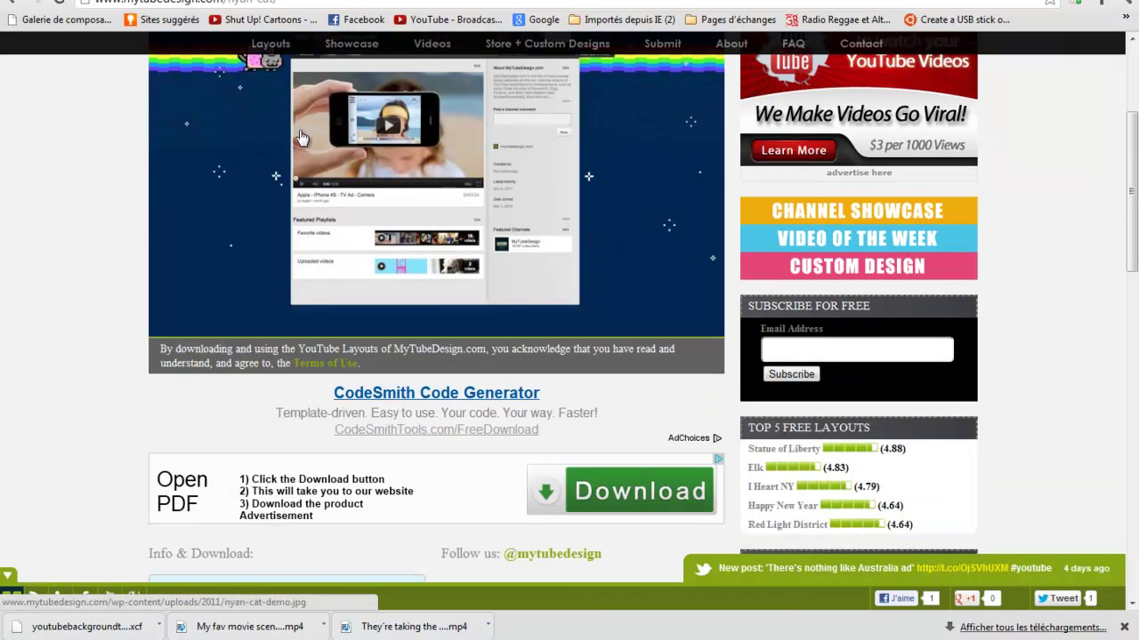
pyautogui.scroll(-3, 300, 138)
pyautogui.scroll(-2, 300, 138)
pyautogui.scroll(-3, 299, 136)
pyautogui.scroll(3, 300, 136)
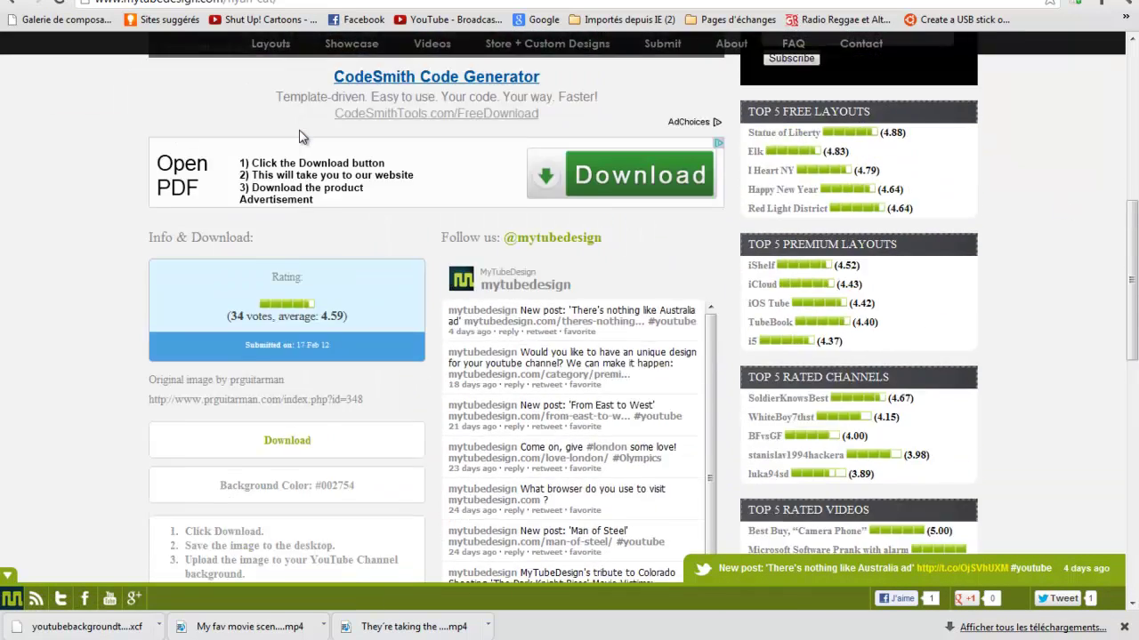
pyautogui.scroll(1, 278, 341)
pyautogui.scroll(-4, 277, 341)
pyautogui.scroll(2, 318, 285)
pyautogui.click(304, 284)
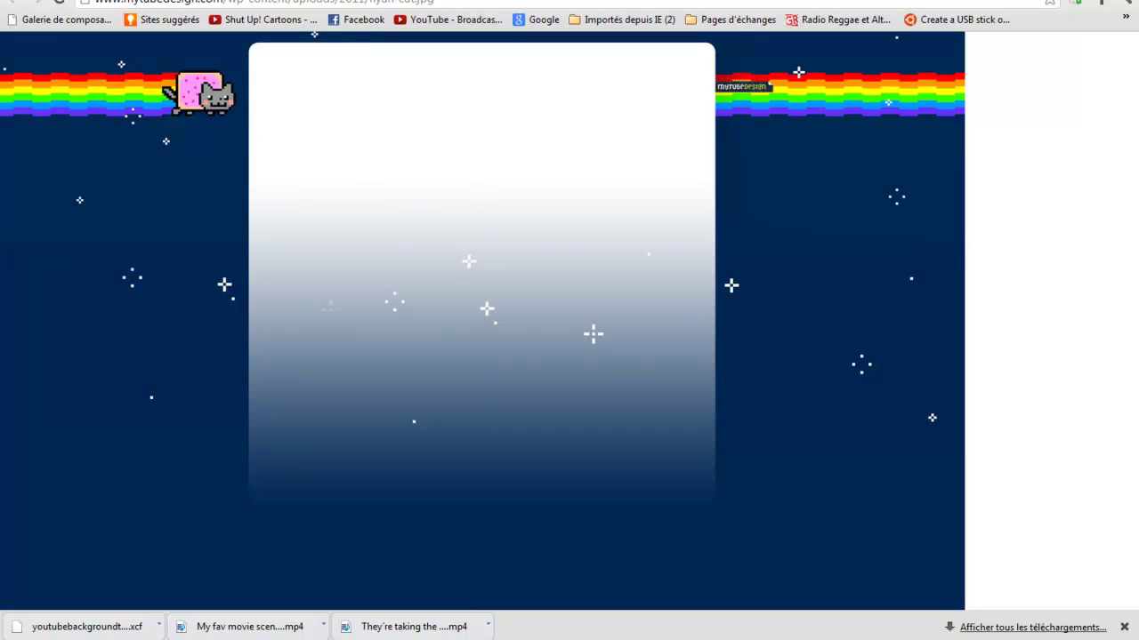
pyautogui.click(13, 5)
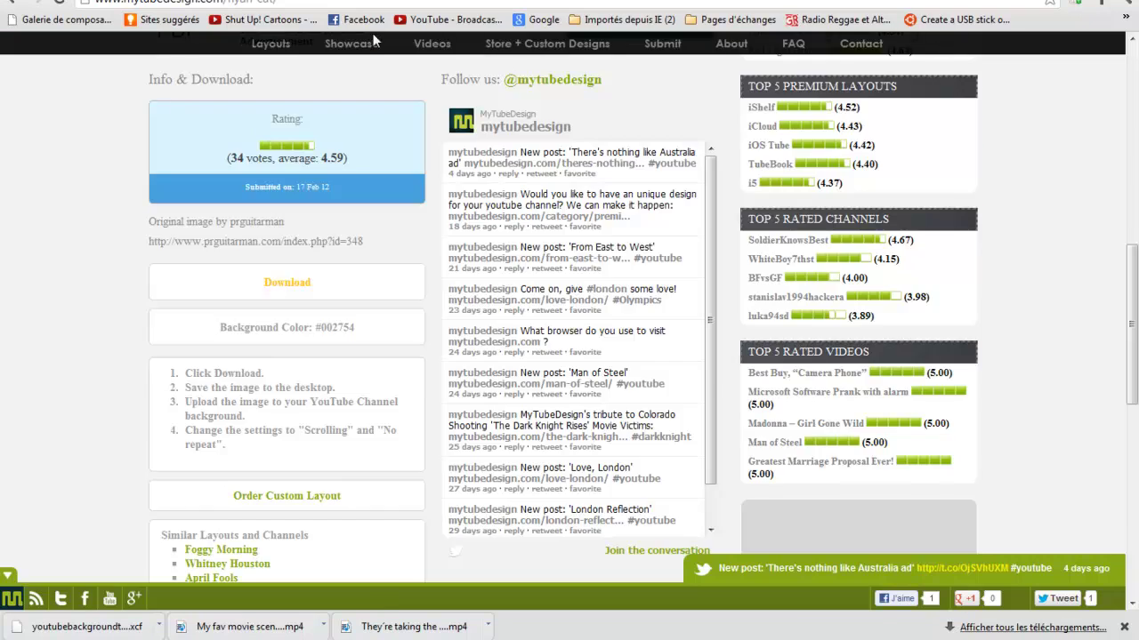
pyautogui.click(12, 4)
# Step: Jump to the last listing page, 16, and look over Retro Glass and Cats Lover
pyautogui.scroll(-5, 554, 272)
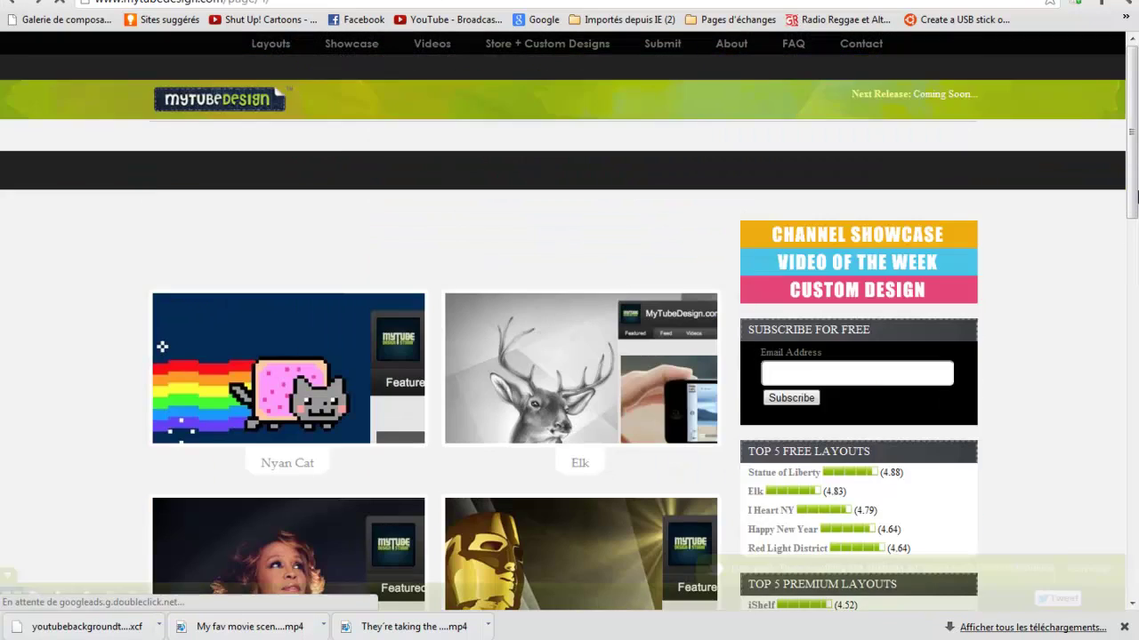
pyautogui.scroll(-8, 555, 272)
pyautogui.scroll(-10, 554, 273)
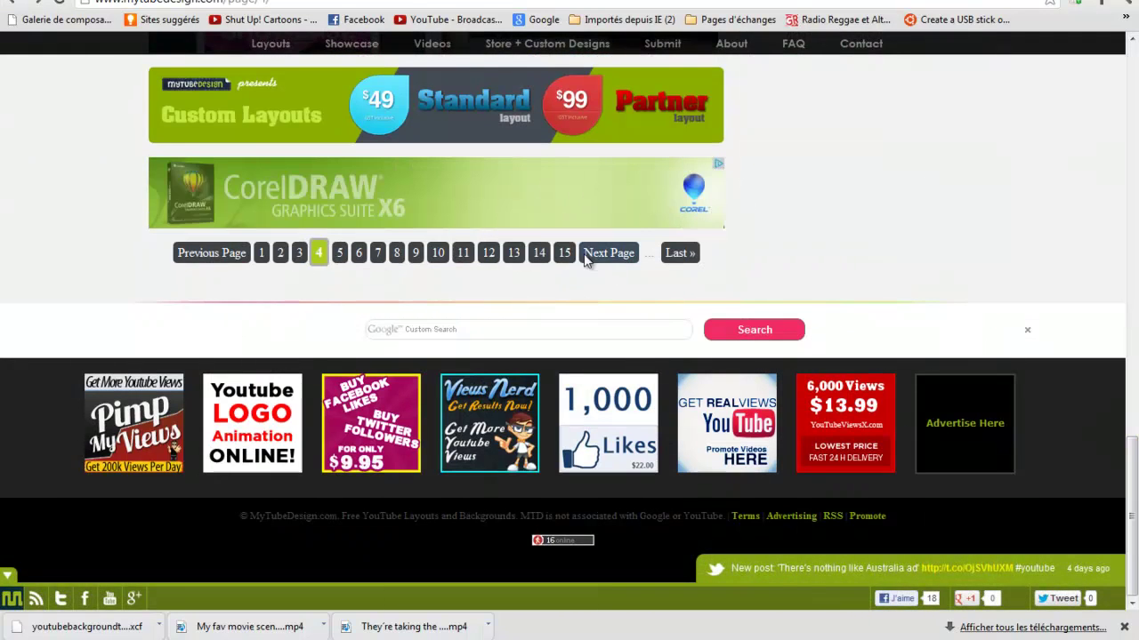
pyautogui.click(678, 256)
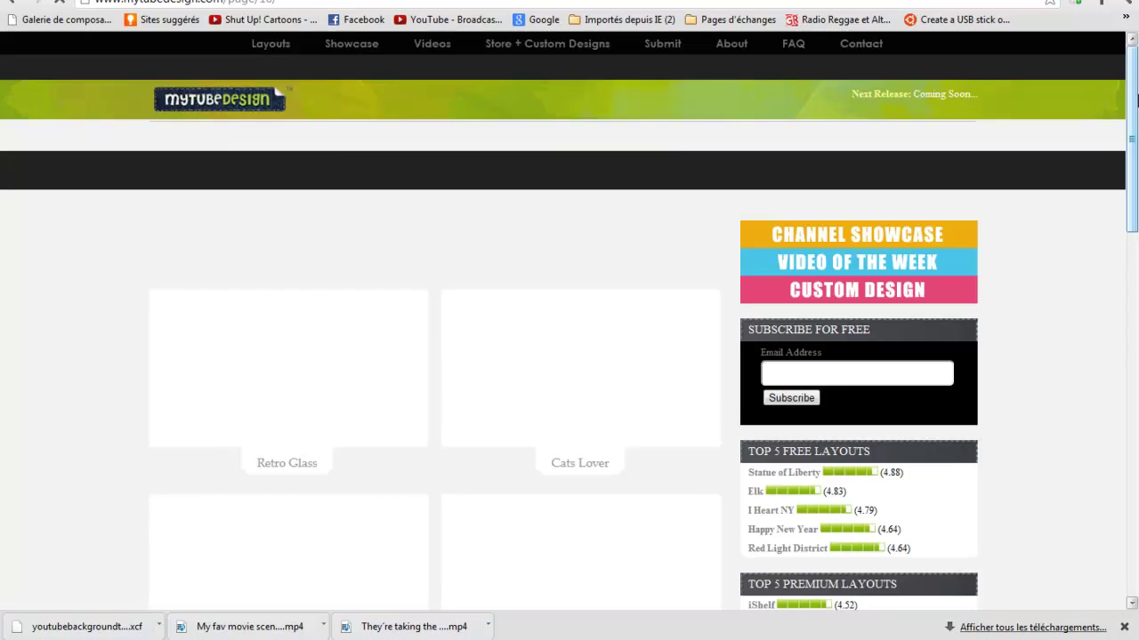
pyautogui.moveTo(1135, 98); pyautogui.dragTo(1135, 430)
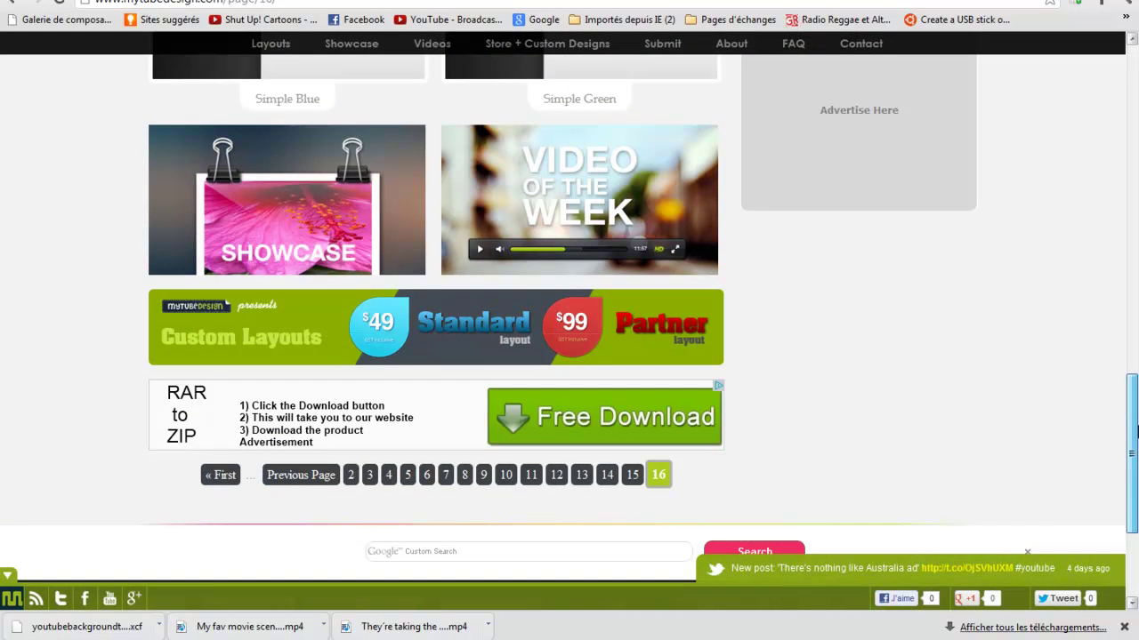
pyautogui.scroll(5, 304, 268)
pyautogui.scroll(3, 304, 269)
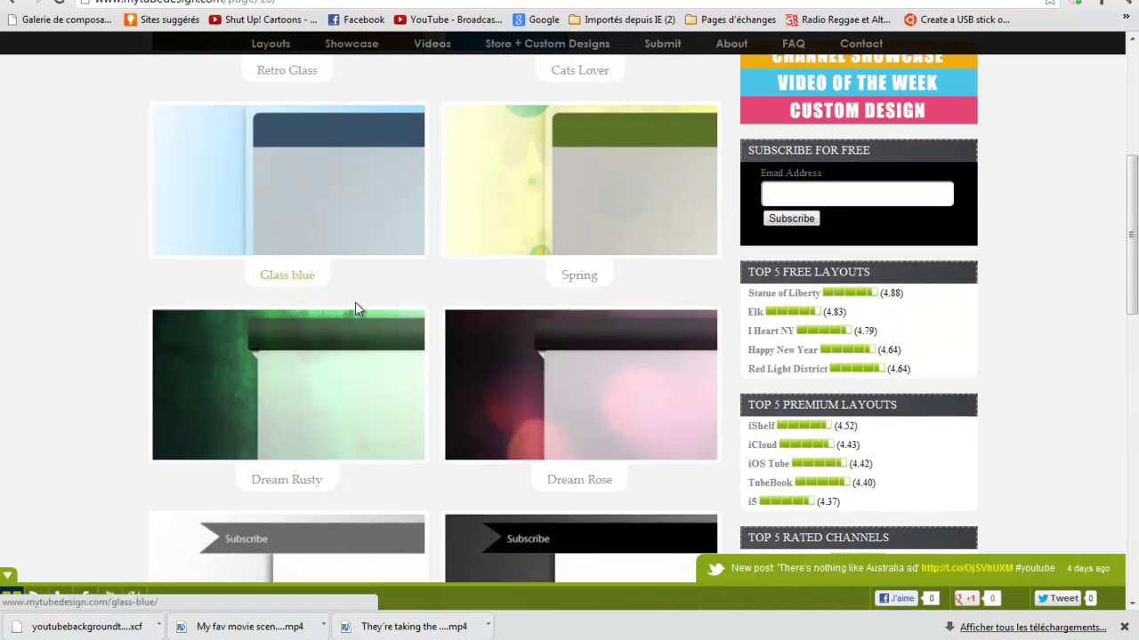
pyautogui.scroll(-2, 356, 307)
pyautogui.scroll(6, 525, 406)
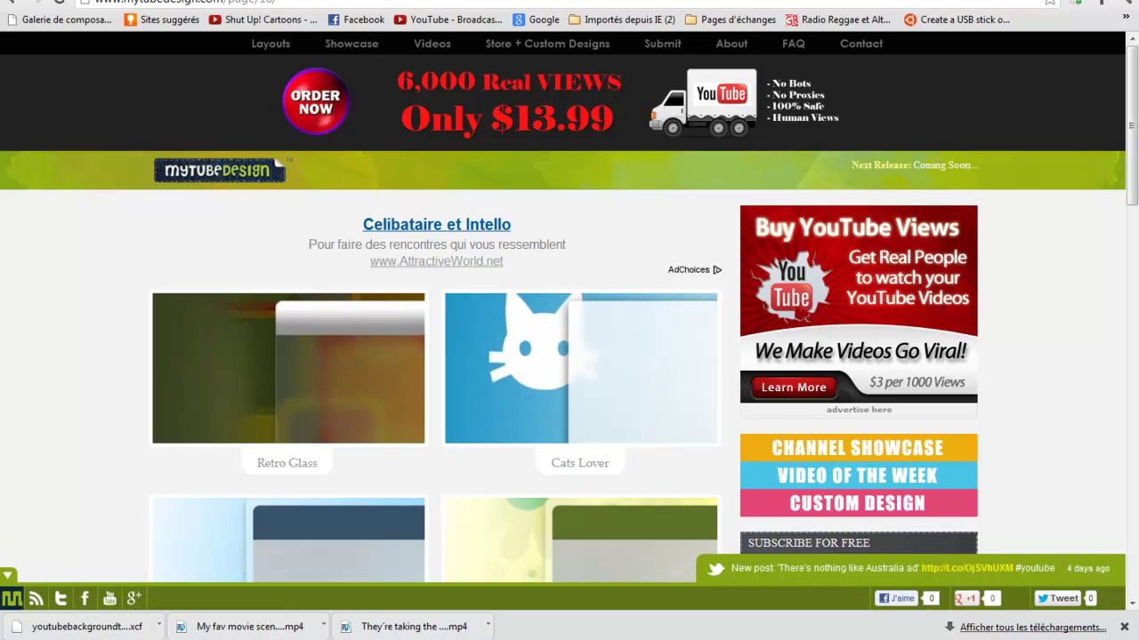
# Step: Switch to the MarketRumba tab and scroll through the guide's sections and sizing image
pyautogui.hotkey('ctrl', 'Tab')
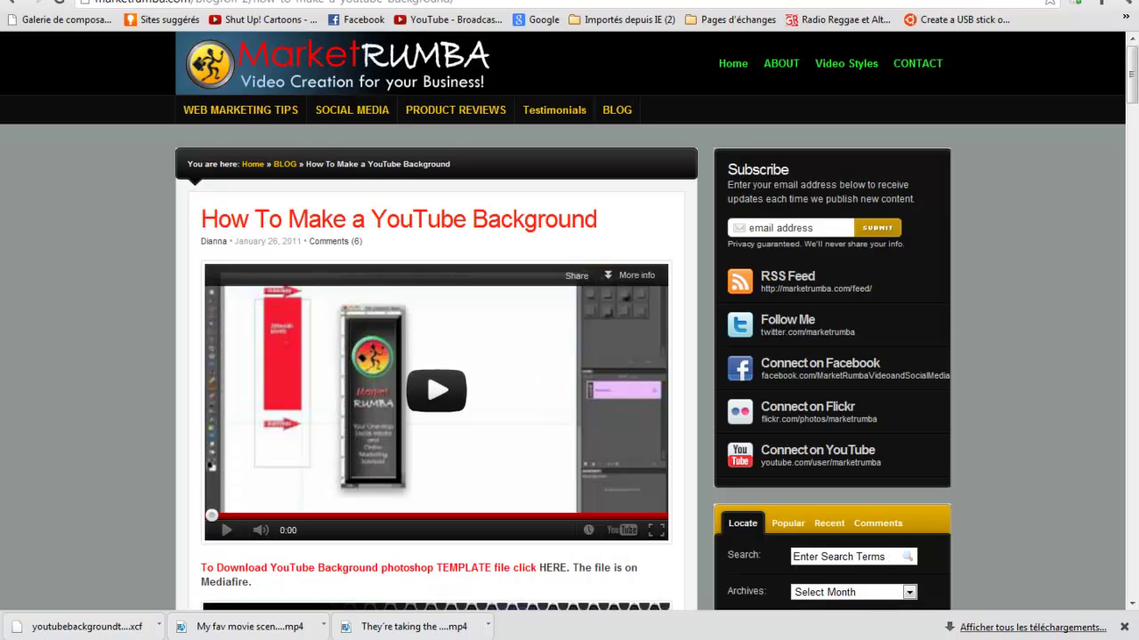
pyautogui.moveTo(1132, 84); pyautogui.dragTo(1132, 135)
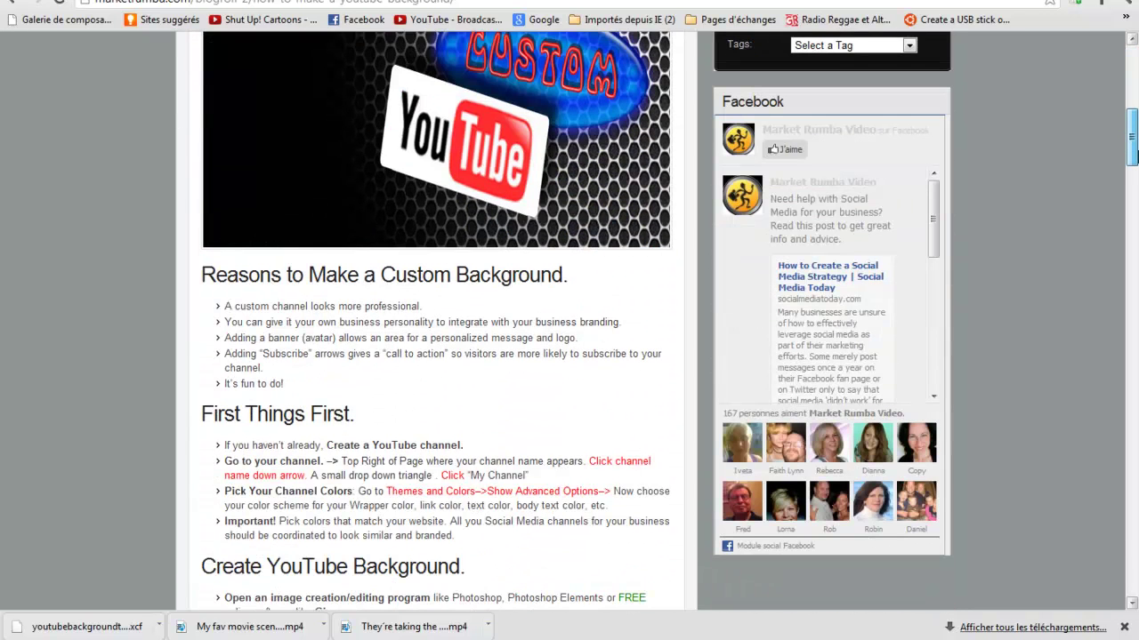
pyautogui.moveTo(1132, 136); pyautogui.dragTo(1133, 162)
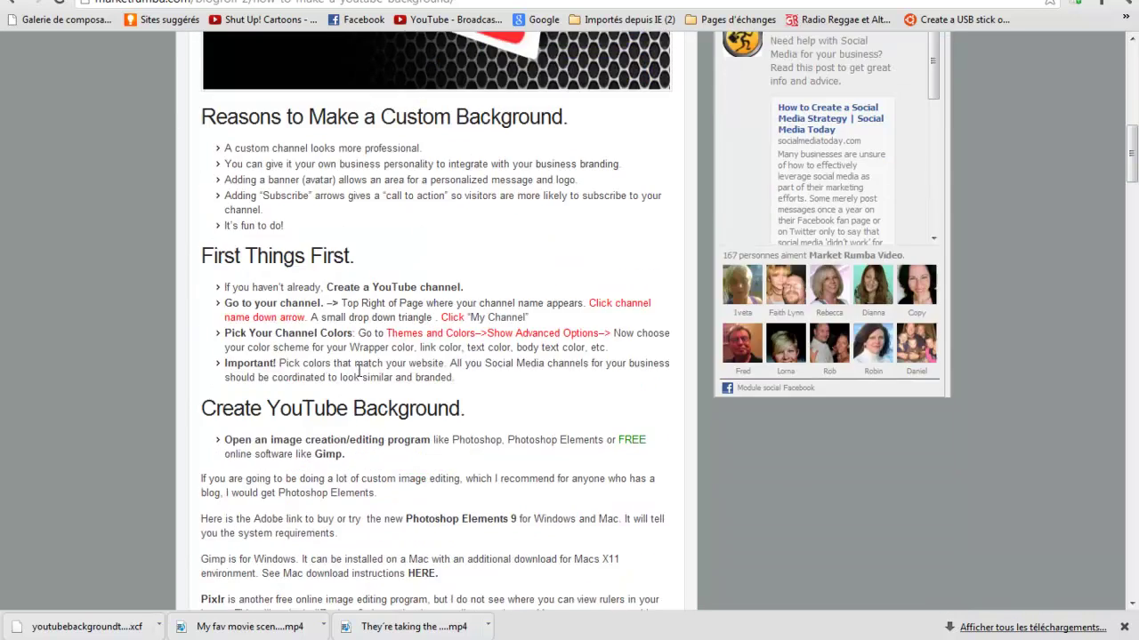
pyautogui.scroll(9, 288, 292)
pyautogui.scroll(-12, 404, 189)
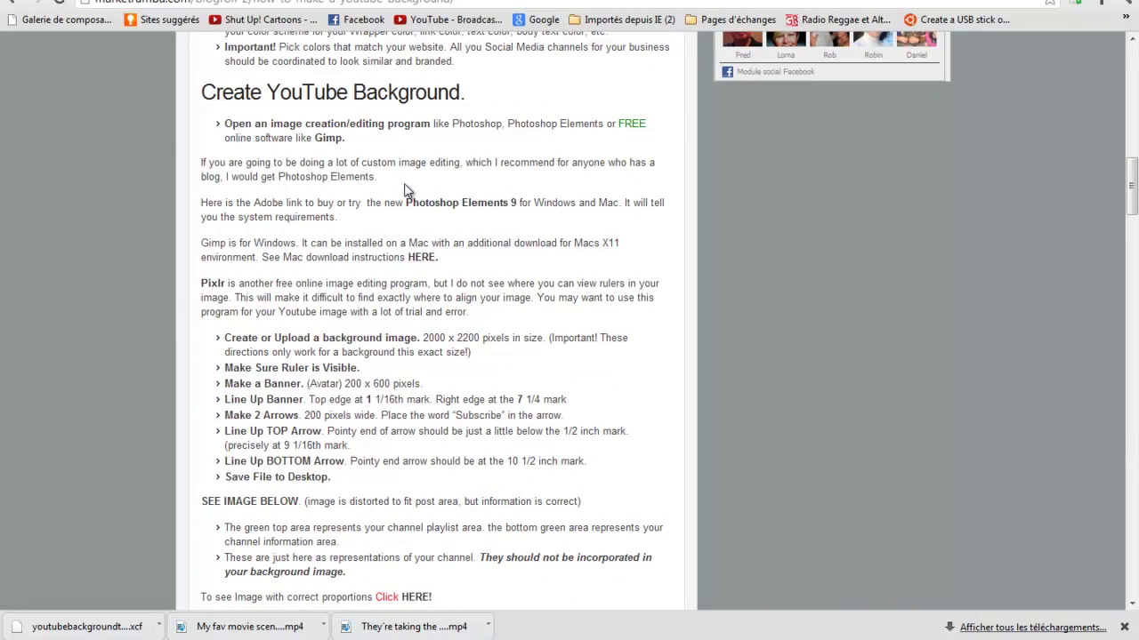
pyautogui.scroll(-2, 404, 190)
pyautogui.scroll(-5, 405, 184)
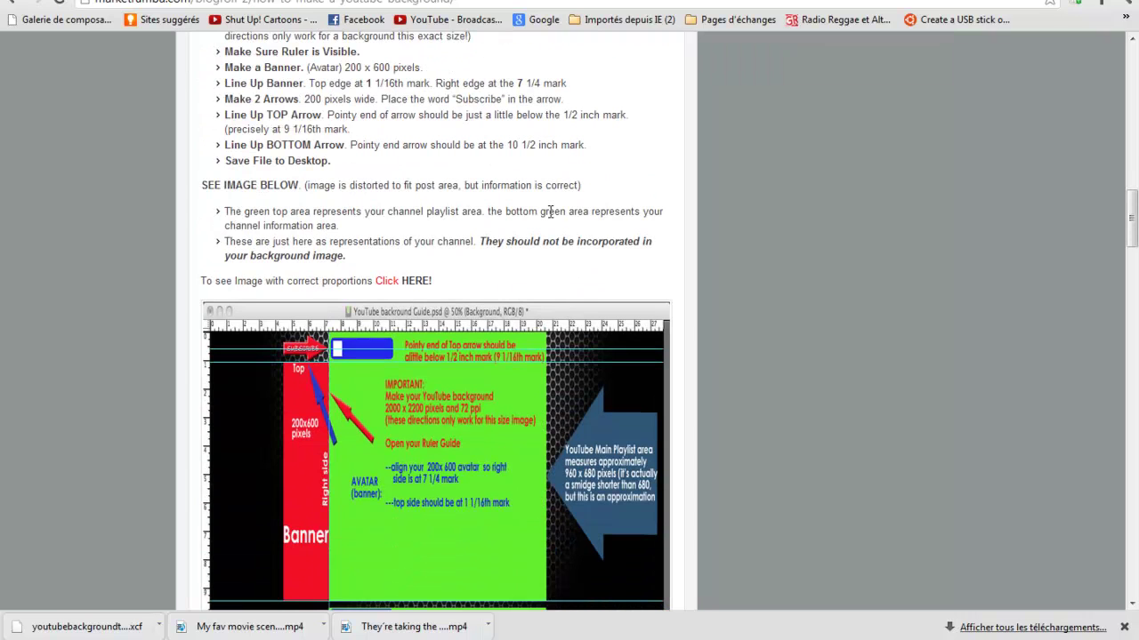
pyautogui.scroll(5, 550, 210)
pyautogui.scroll(5, 549, 142)
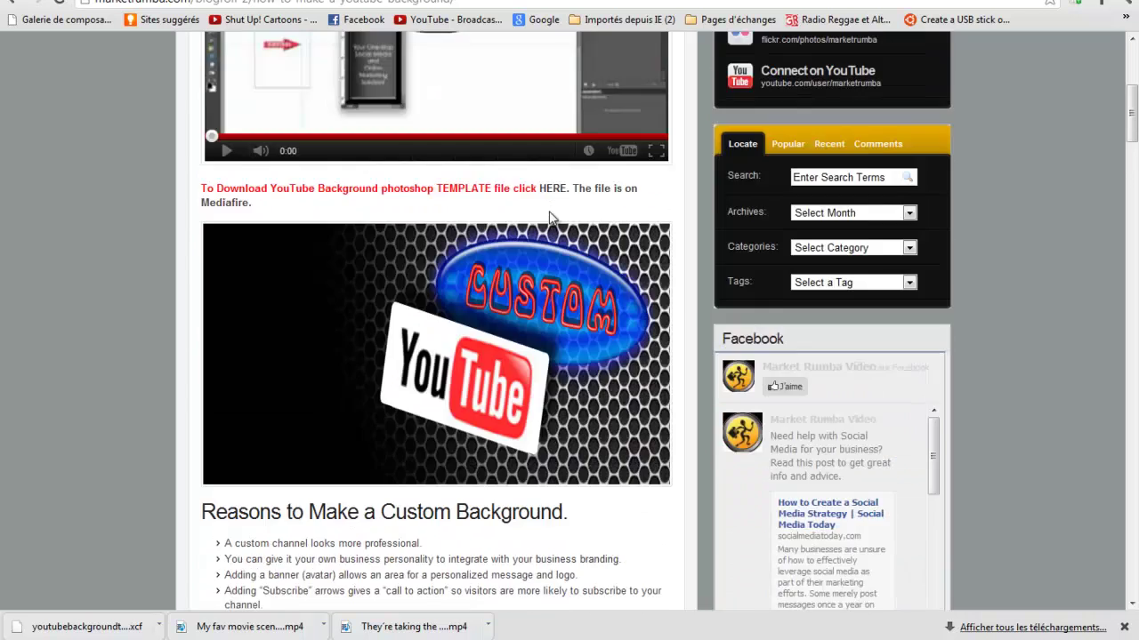
pyautogui.scroll(5, 547, 75)
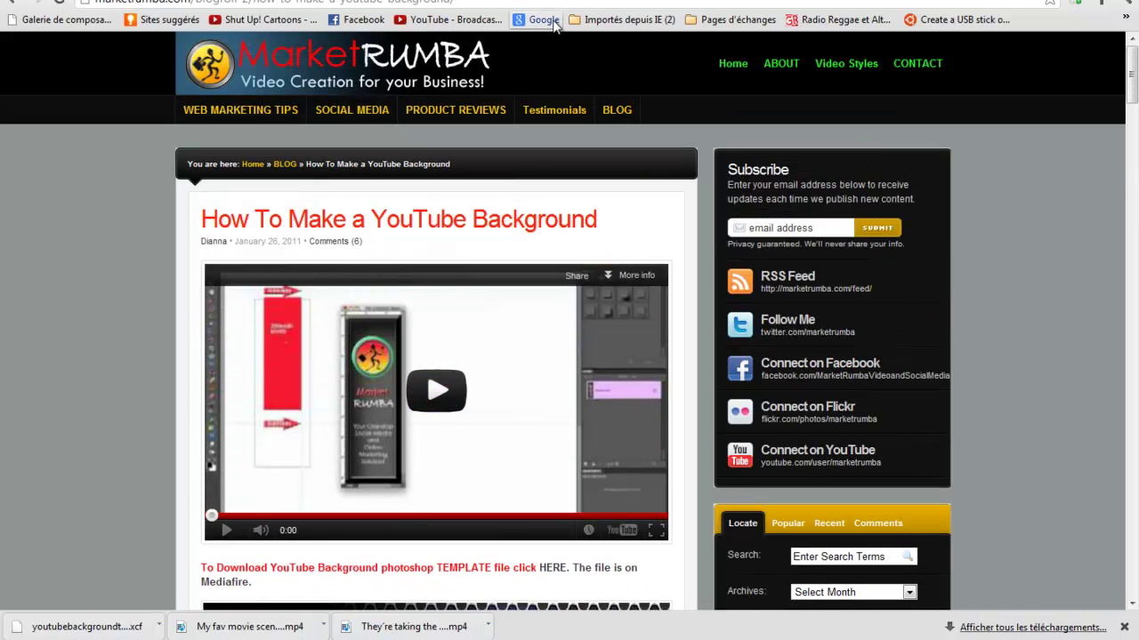
# Step: Search Google for 'Photoshop' and check Clubic's Photoshop CS6 download page
pyautogui.click(525, 20)
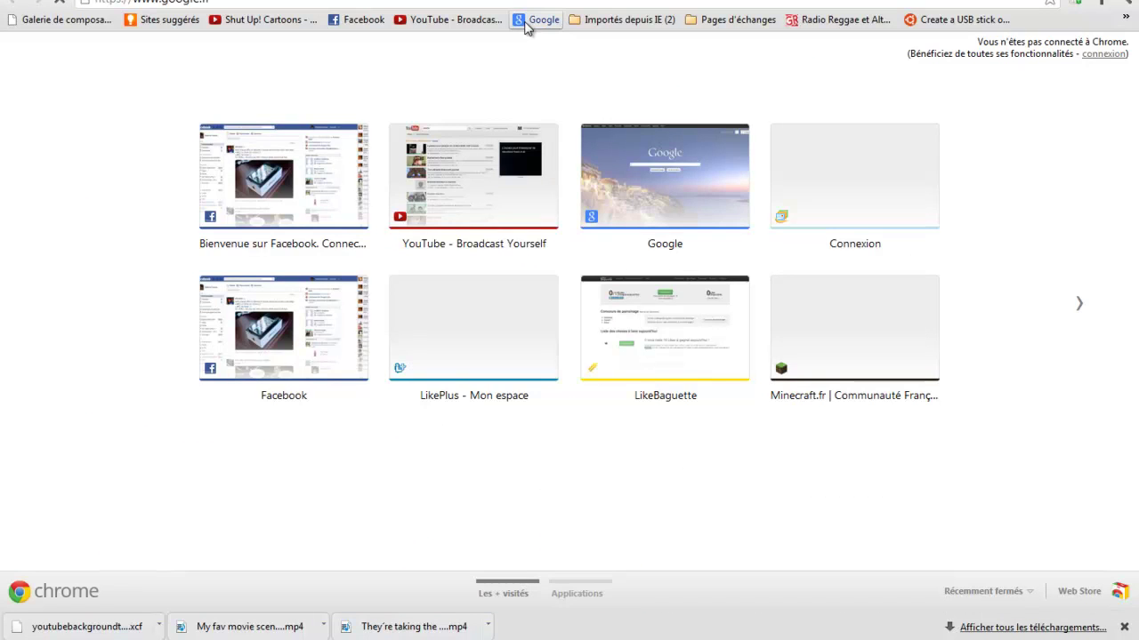
pyautogui.write('Photosh')
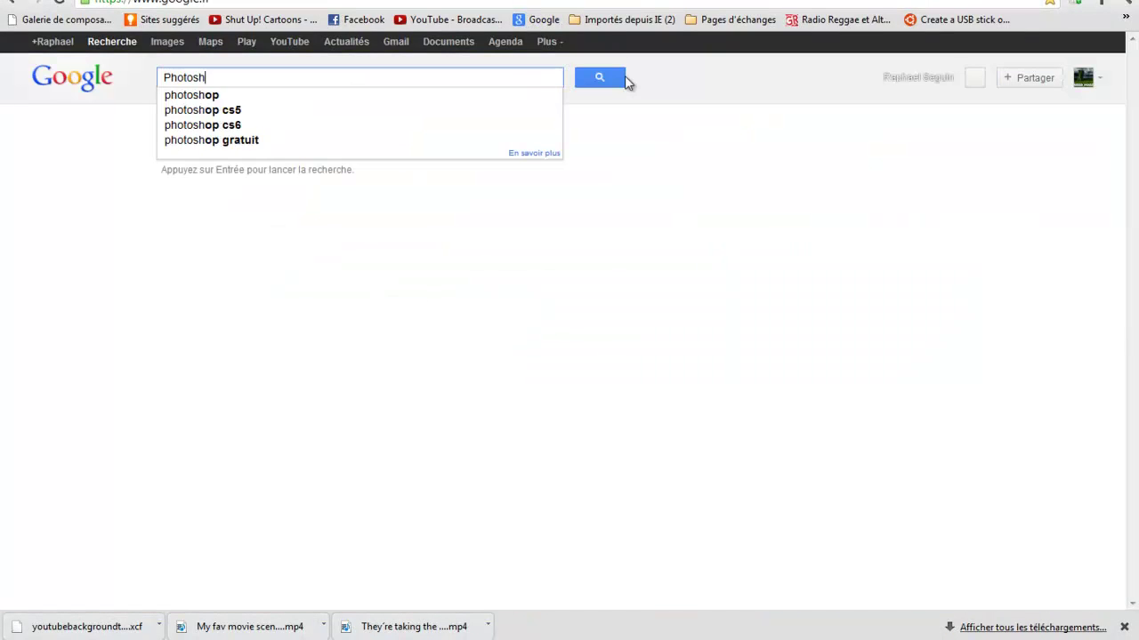
pyautogui.write('op')
pyautogui.press('Return')
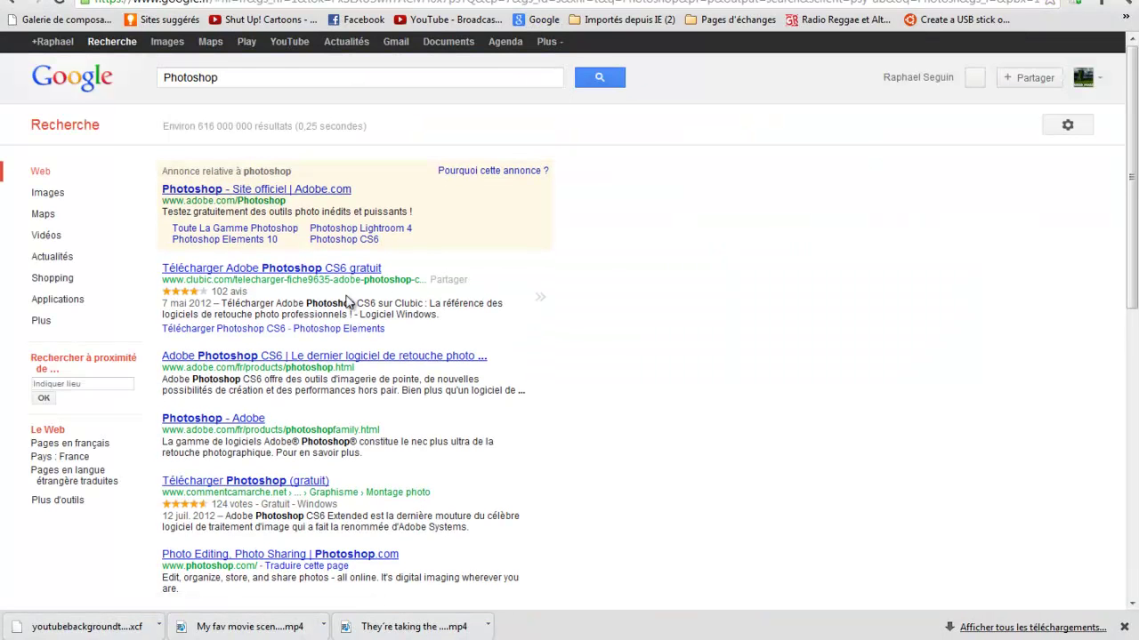
pyautogui.click(341, 279)
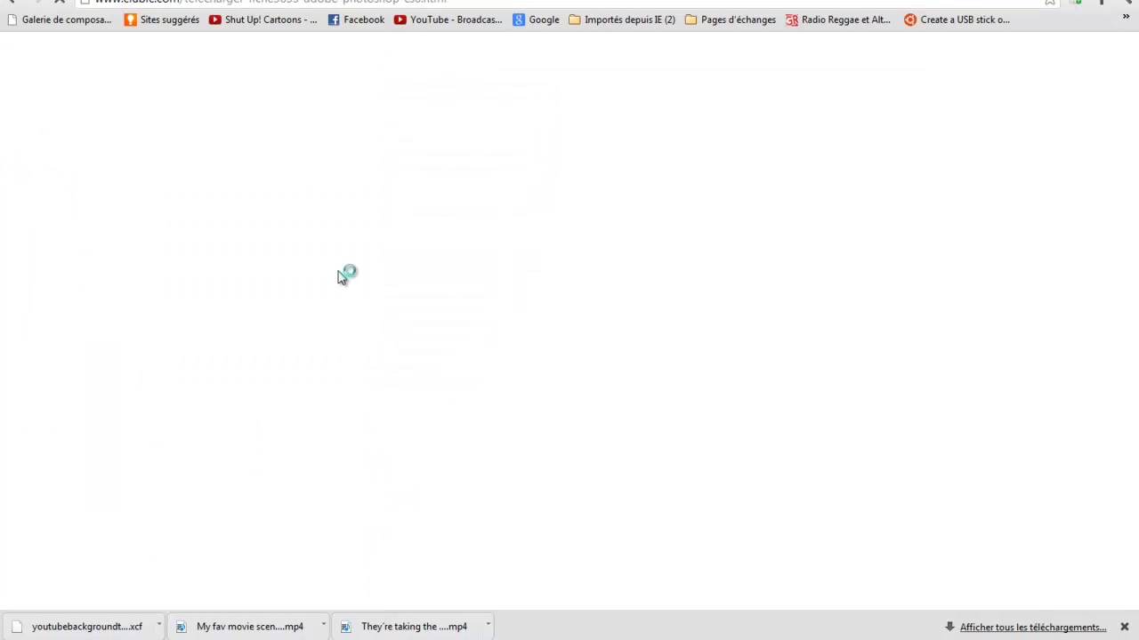
pyautogui.scroll(-5, 372, 270)
pyautogui.scroll(-1, 33, 93)
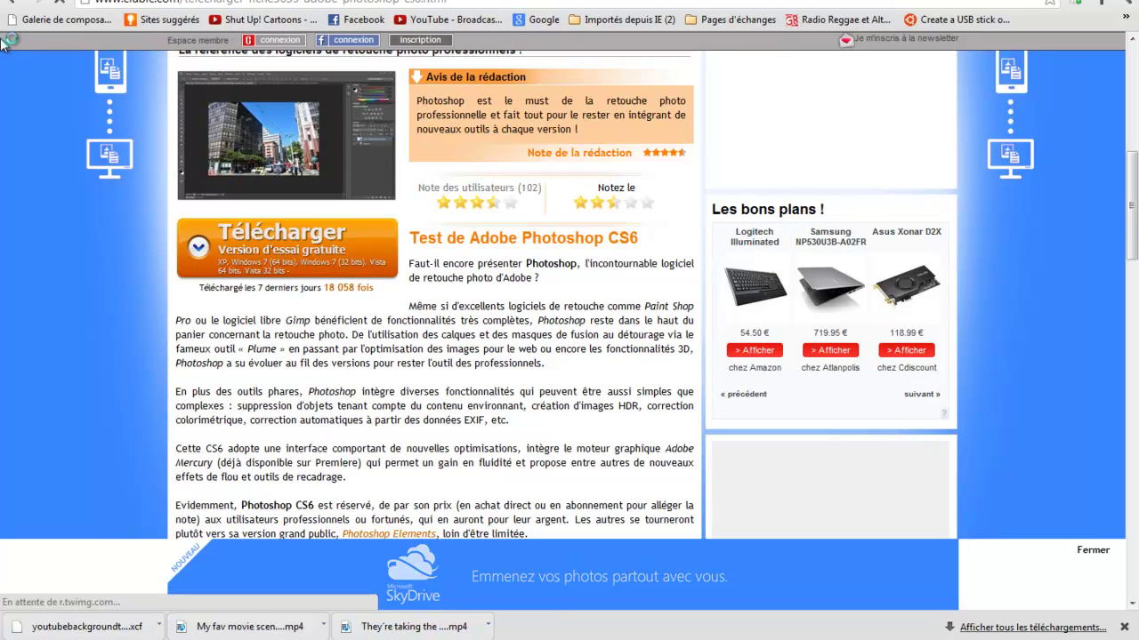
pyautogui.click(10, 4)
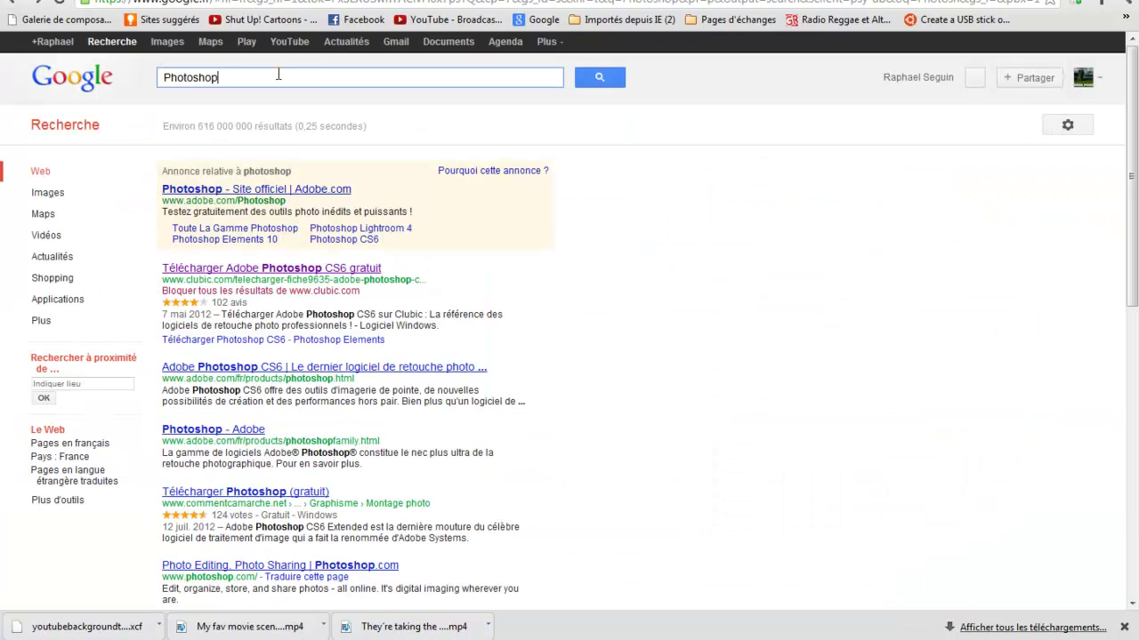
# Step: Search for 'Photofiltre' and open Clubic's PhotoFiltre 10.4.1 download page
pyautogui.write('Photol')
pyautogui.write('ltre')
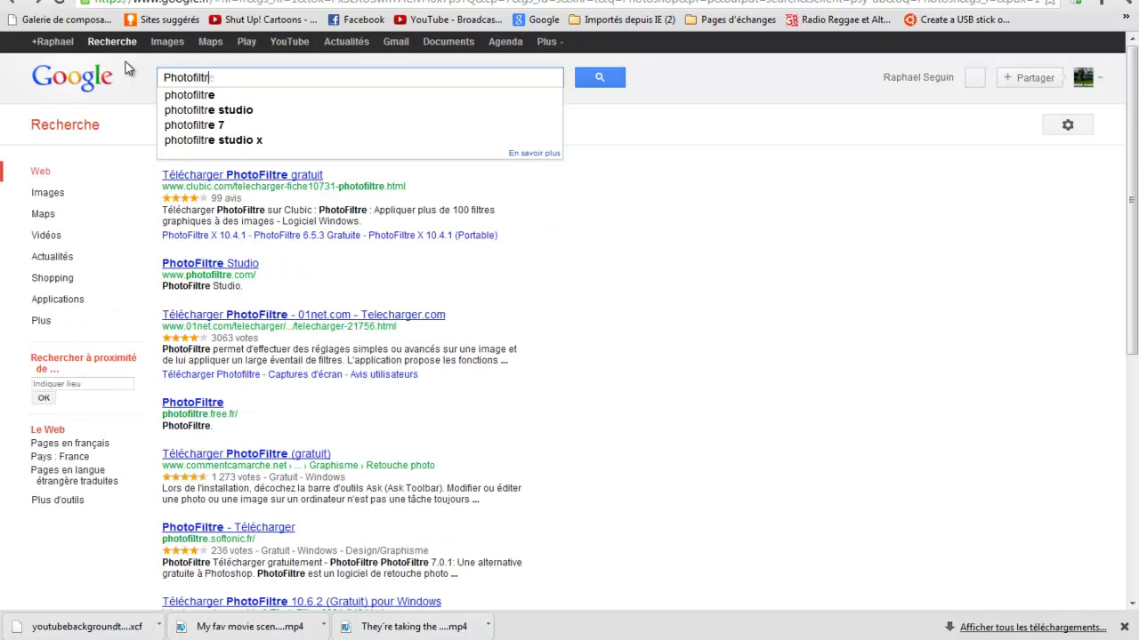
pyautogui.press('Return')
pyautogui.click(291, 165)
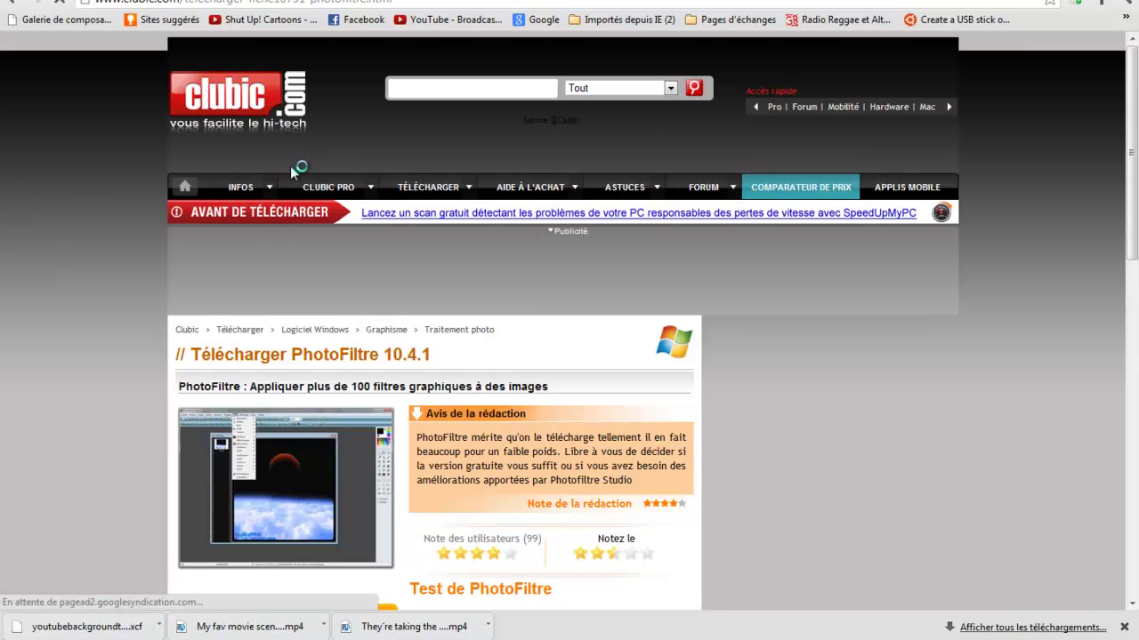
pyautogui.scroll(-2, 267, 165)
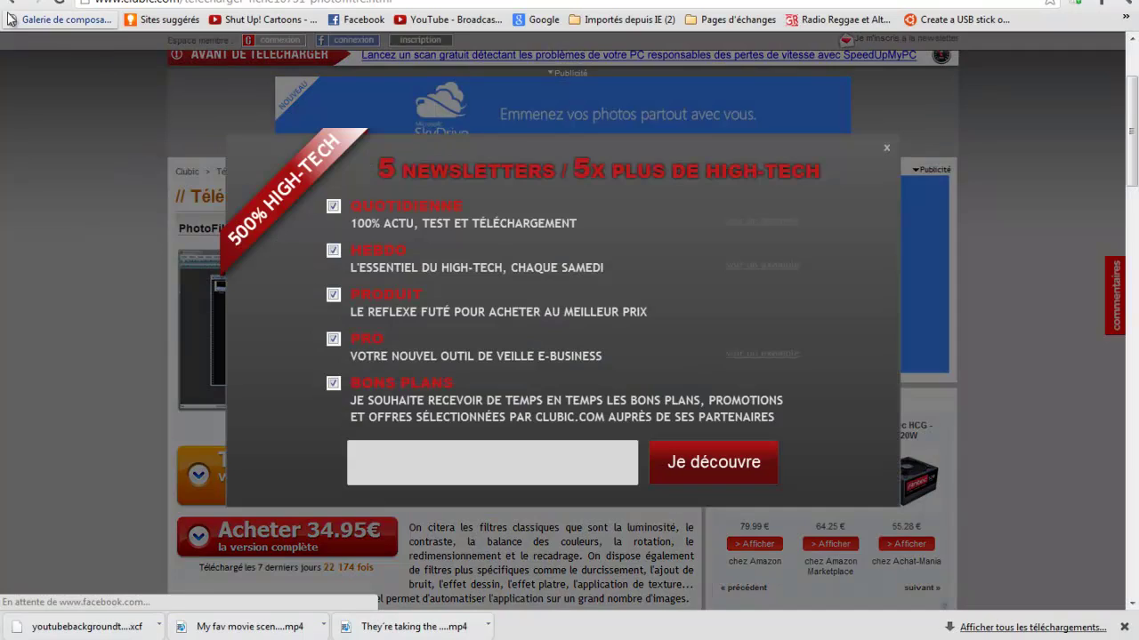
# Step: Return to the Photofiltre results, then revisit MarketRumba and its background guide post
pyautogui.click(14, 6)
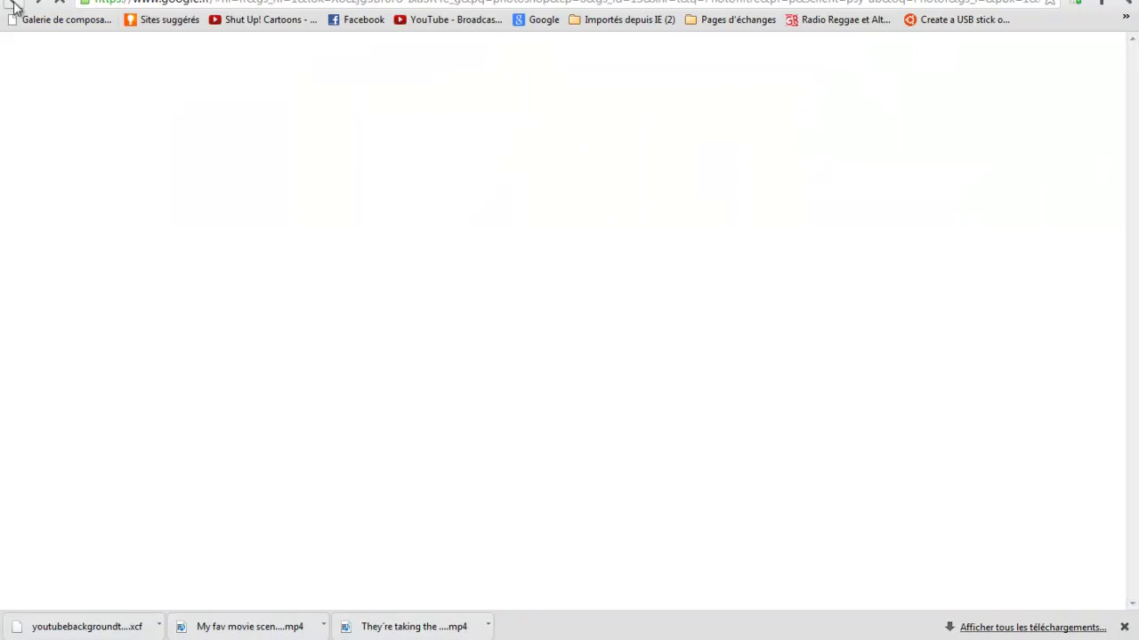
pyautogui.moveTo(229, 77); pyautogui.dragTo(2, 102)
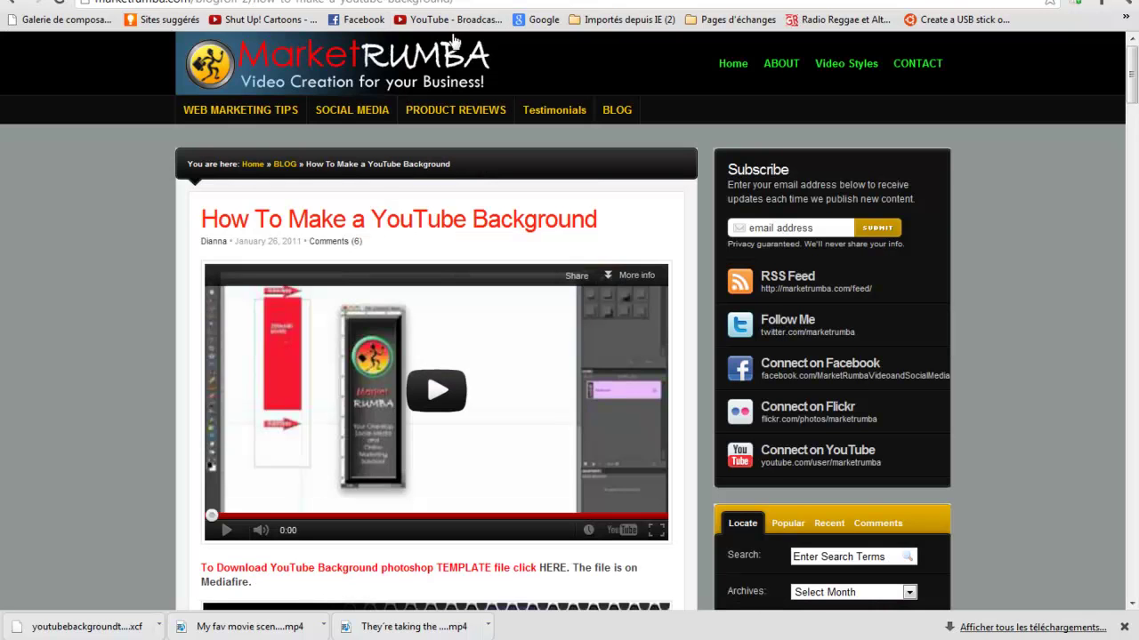
pyautogui.click(452, 40)
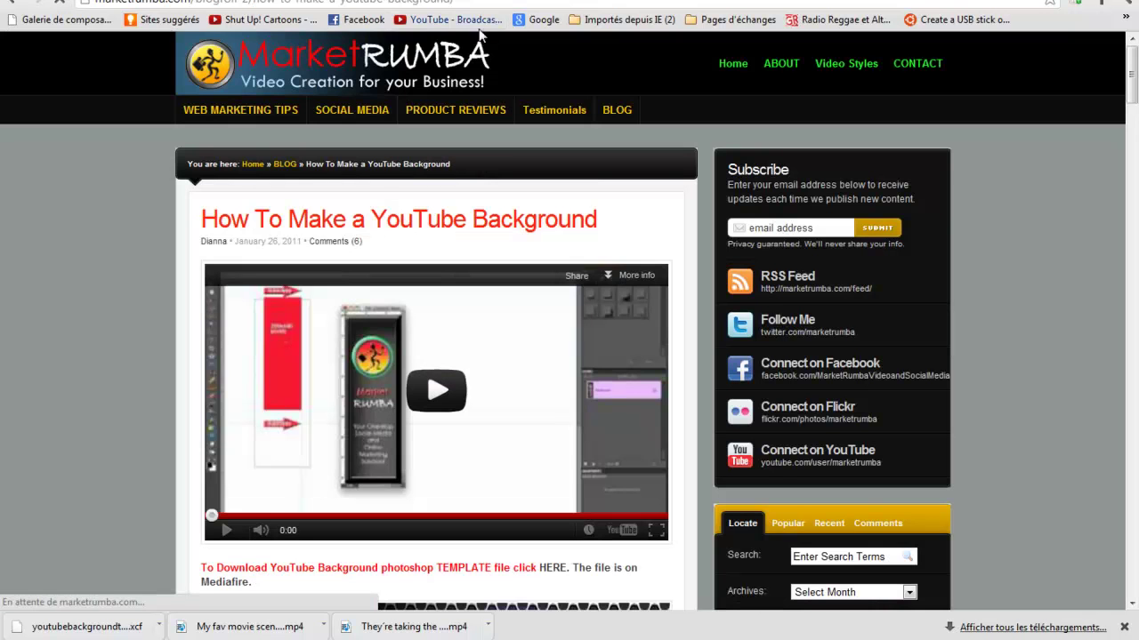
pyautogui.click(17, 7)
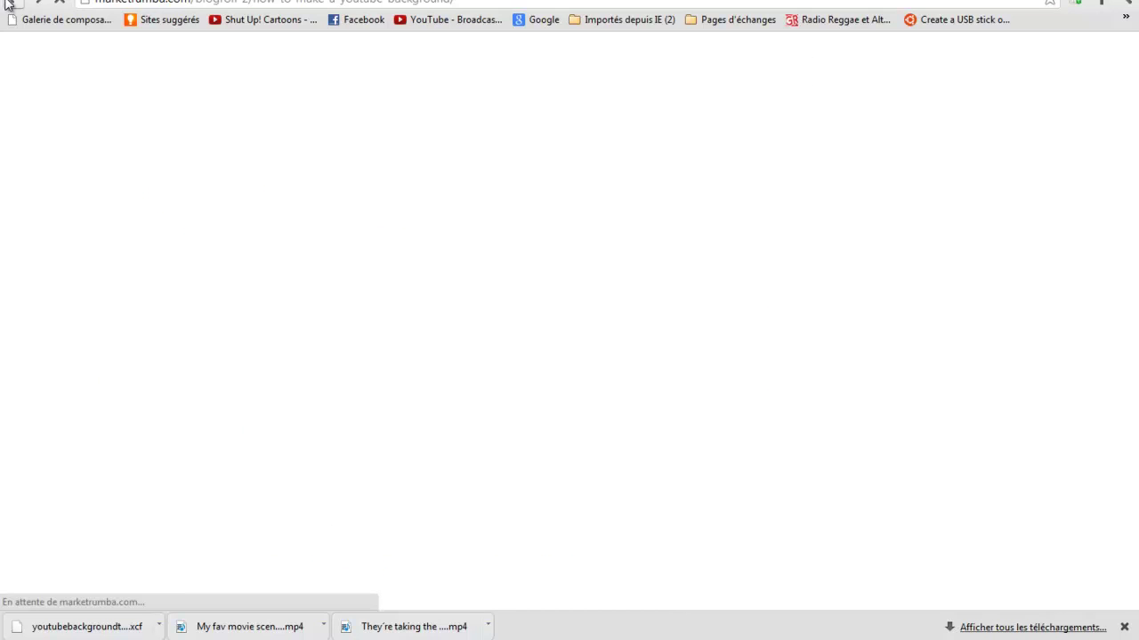
# Step: In a new tab, open your own YouTube channel through the account menu
pyautogui.hotkey('ctrl', 't')
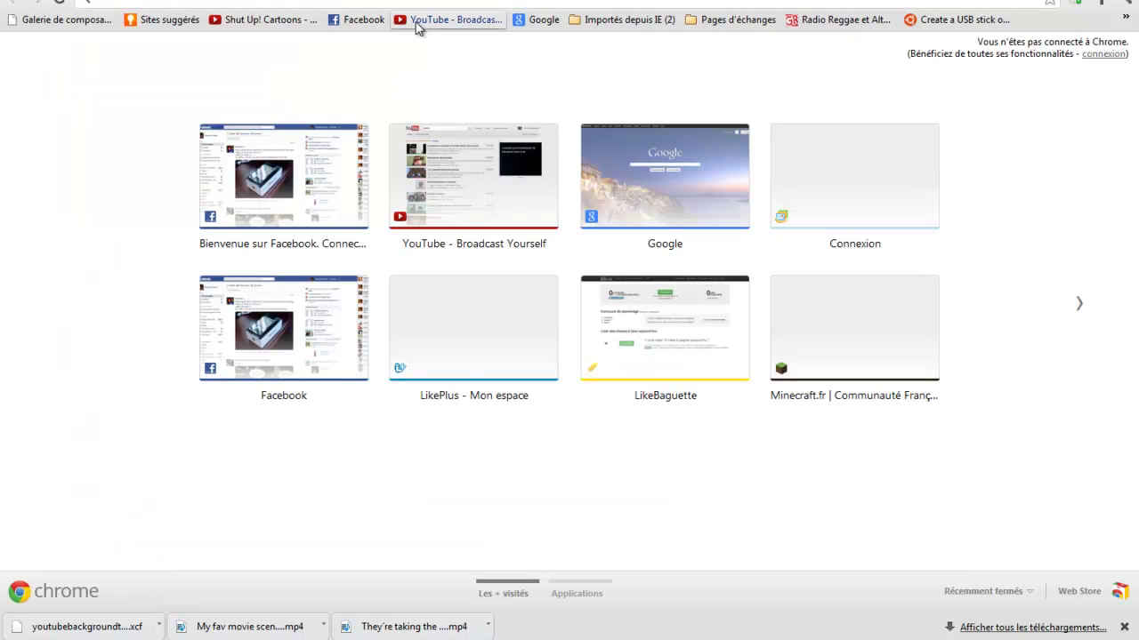
pyautogui.click(456, 20)
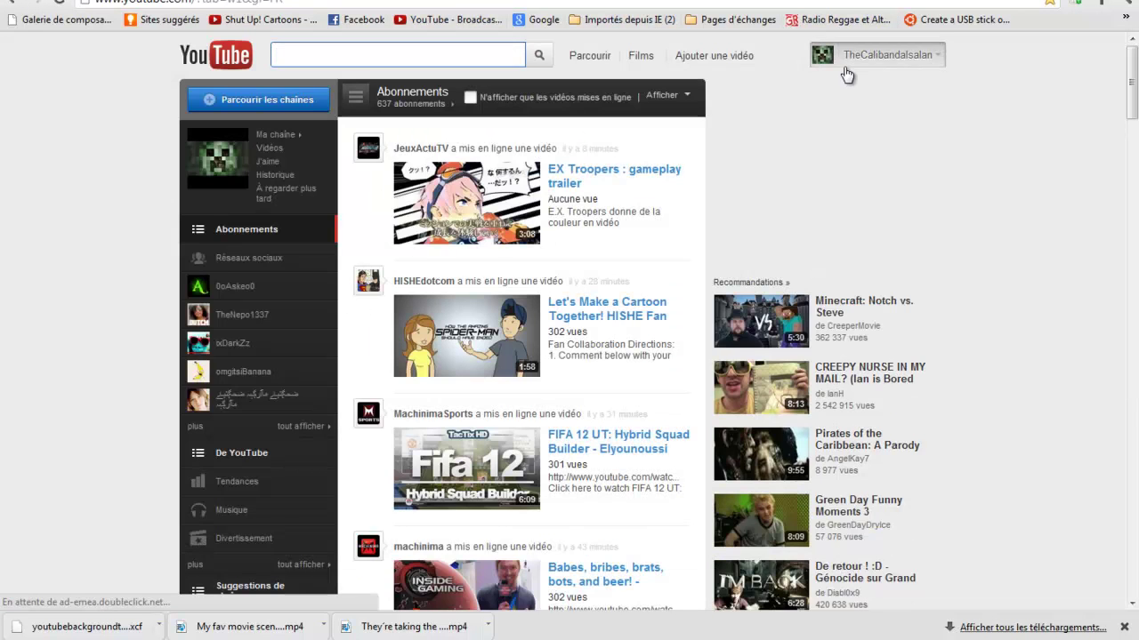
pyautogui.click(849, 57)
pyautogui.click(845, 97)
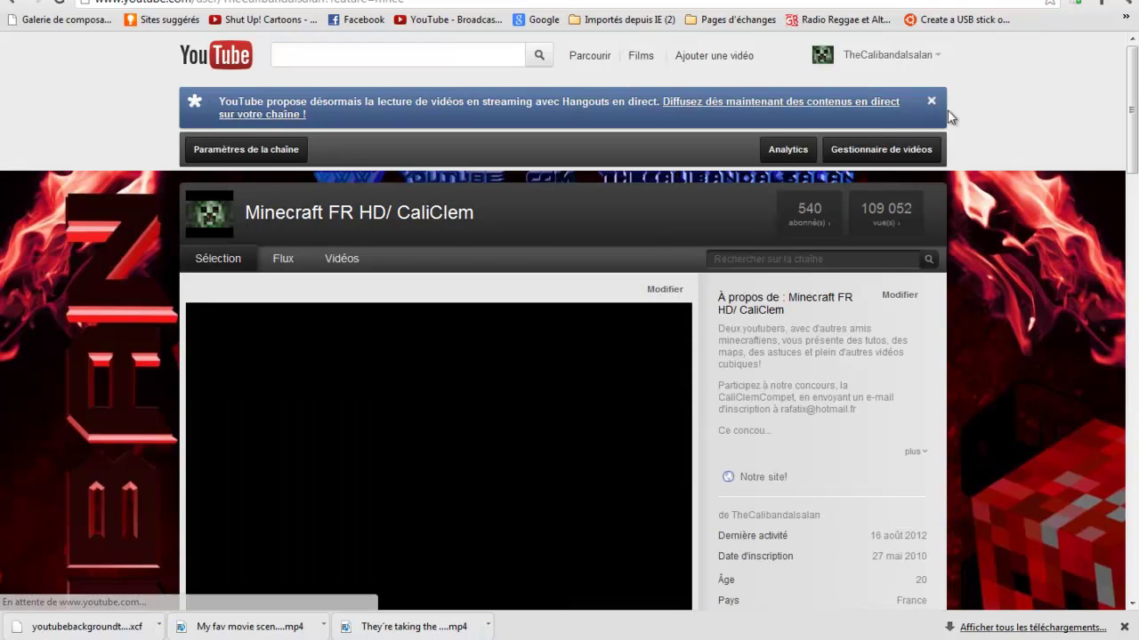
pyautogui.scroll(-1, 1136, 153)
pyautogui.scroll(-2, 1135, 153)
pyautogui.scroll(3, 1136, 153)
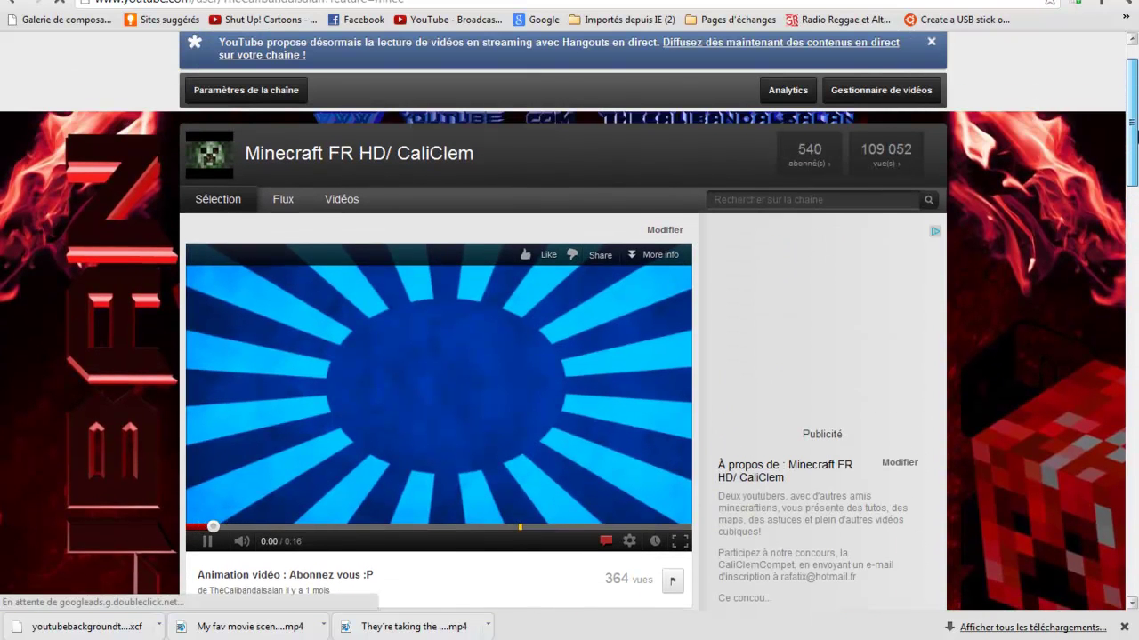
# Step: Pause the channel's featured video and scroll through the channel page
pyautogui.click(401, 350)
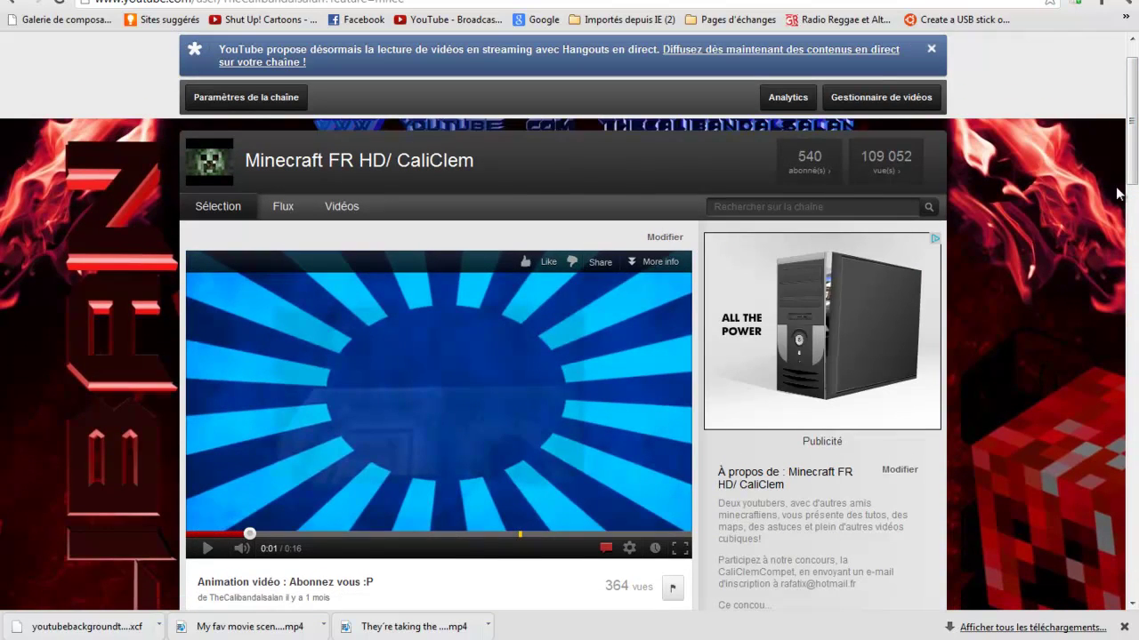
pyautogui.scroll(-3, 1135, 229)
pyautogui.moveTo(1136, 229)
pyautogui.mouseDown()
pyautogui.moveTo(1134, 483)
pyautogui.moveTo(1135, 142)
pyautogui.moveTo(1132, 537)
pyautogui.mouseUp()
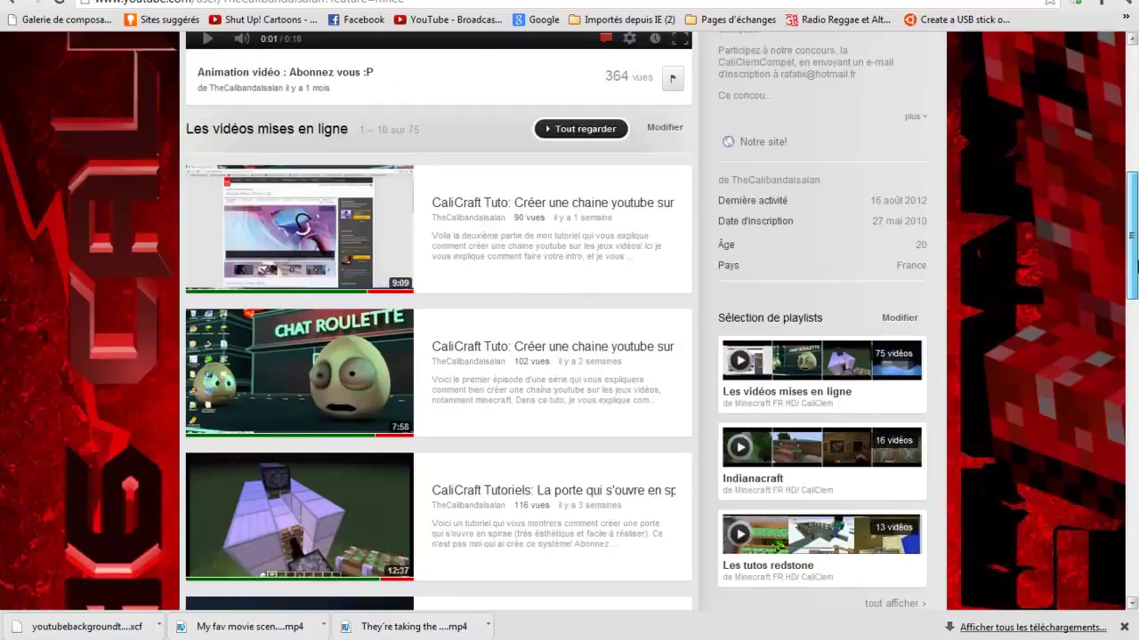
pyautogui.moveTo(1132, 537); pyautogui.dragTo(1134, 142)
pyautogui.scroll(-2, 930, 295)
pyautogui.scroll(2, 929, 296)
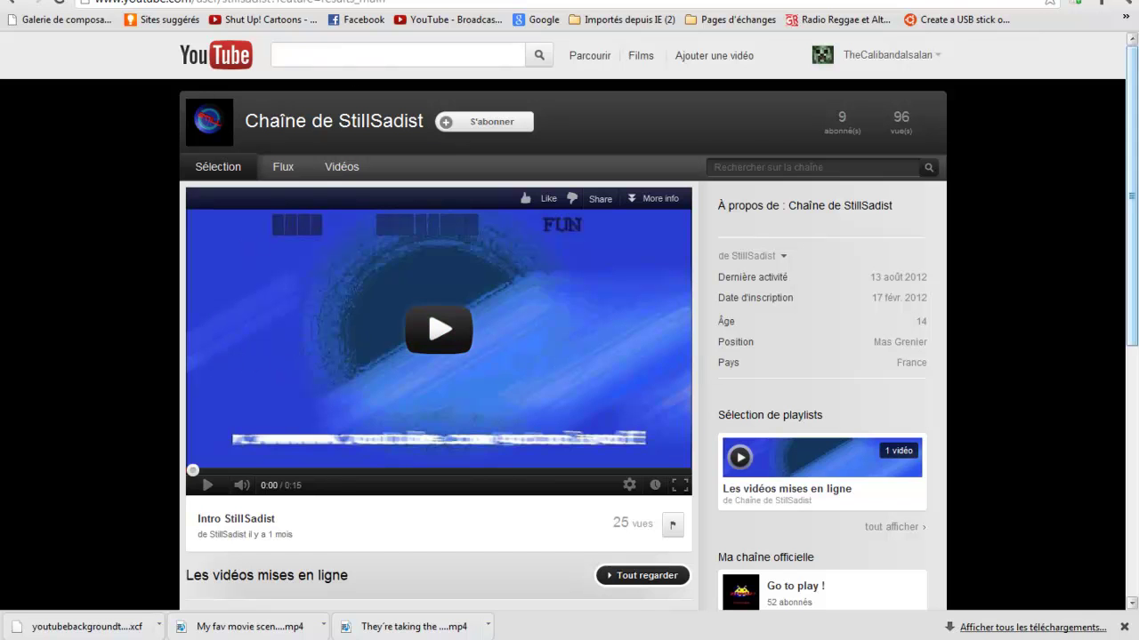
pyautogui.scroll(-3, 915, 384)
pyautogui.scroll(3, 907, 315)
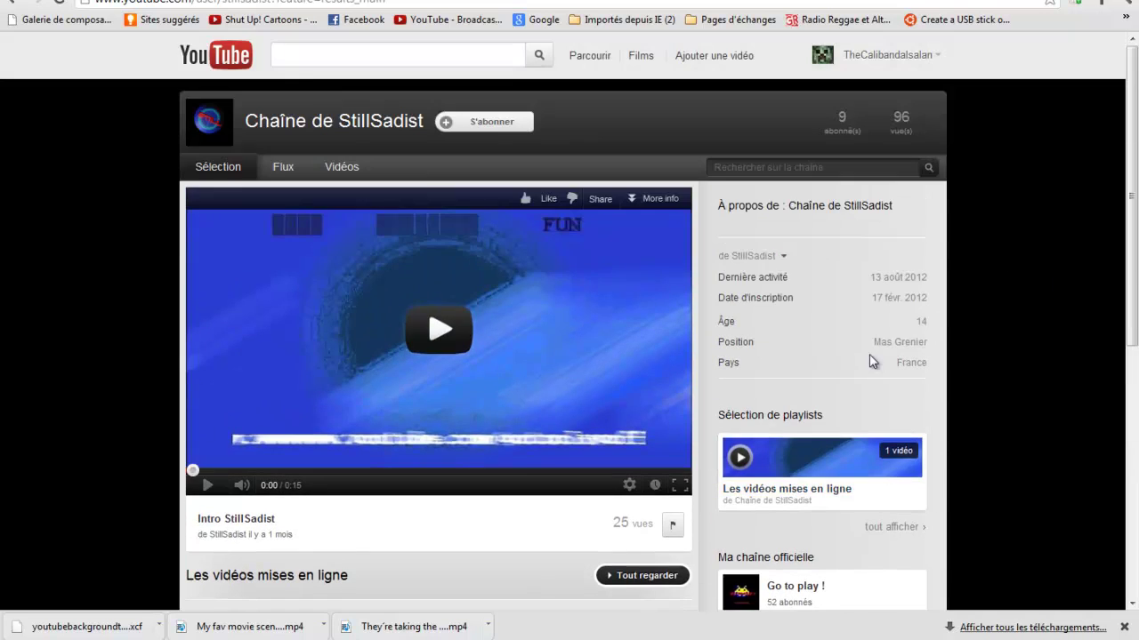
# Step: Look at the StillSadist example channel, then return to your own channel via Ma chaîne
pyautogui.click(314, 55)
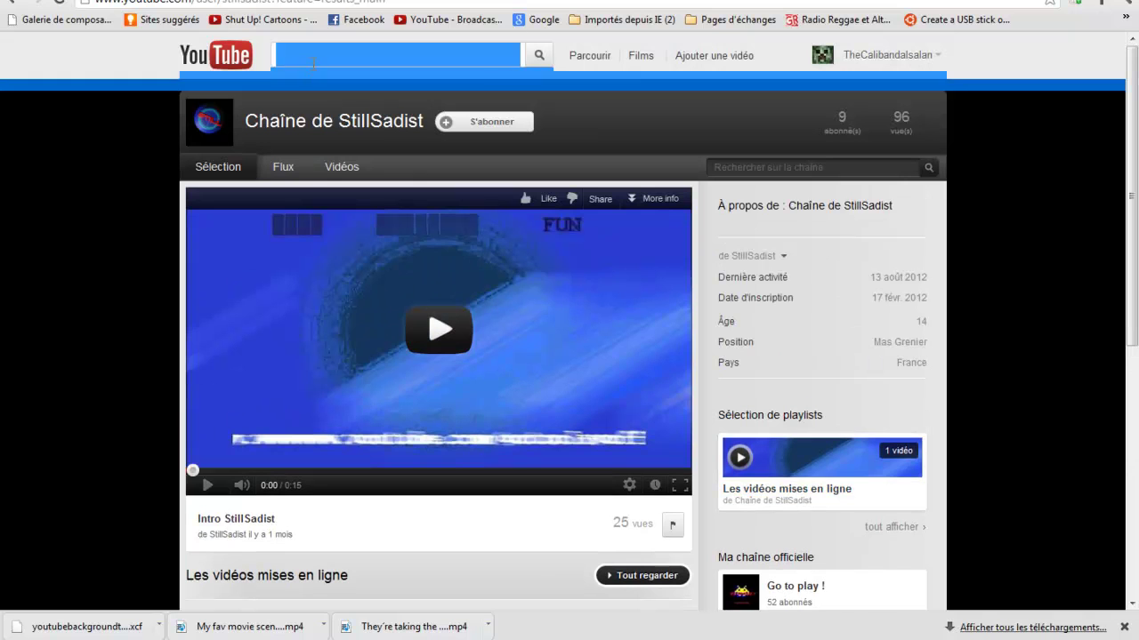
pyautogui.click(1, 88)
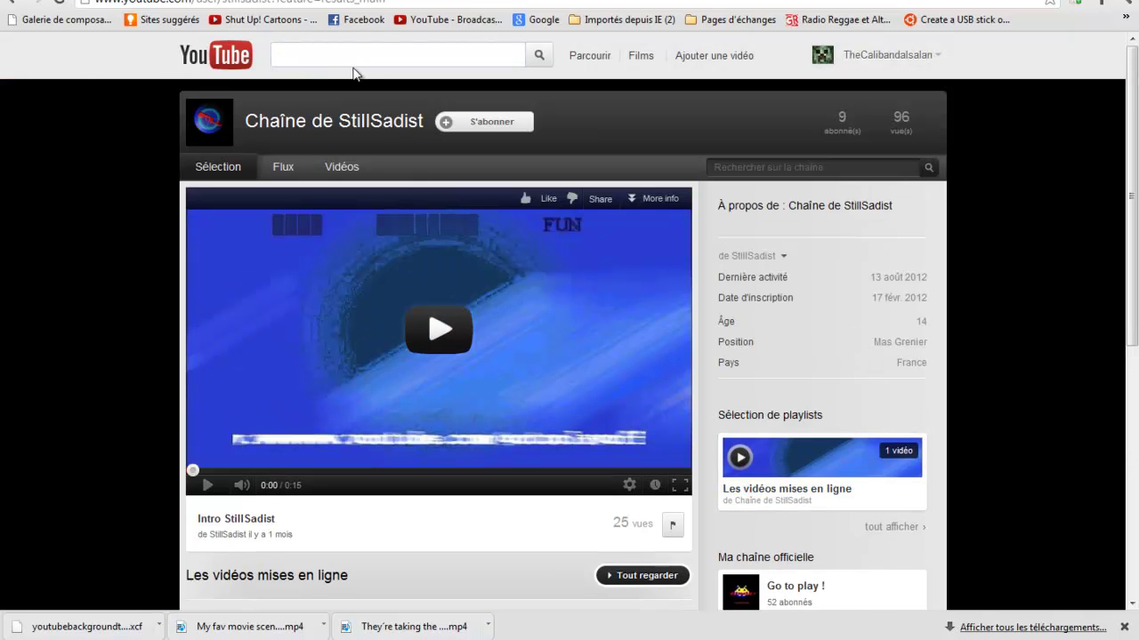
pyautogui.moveTo(334, 122); pyautogui.dragTo(427, 126)
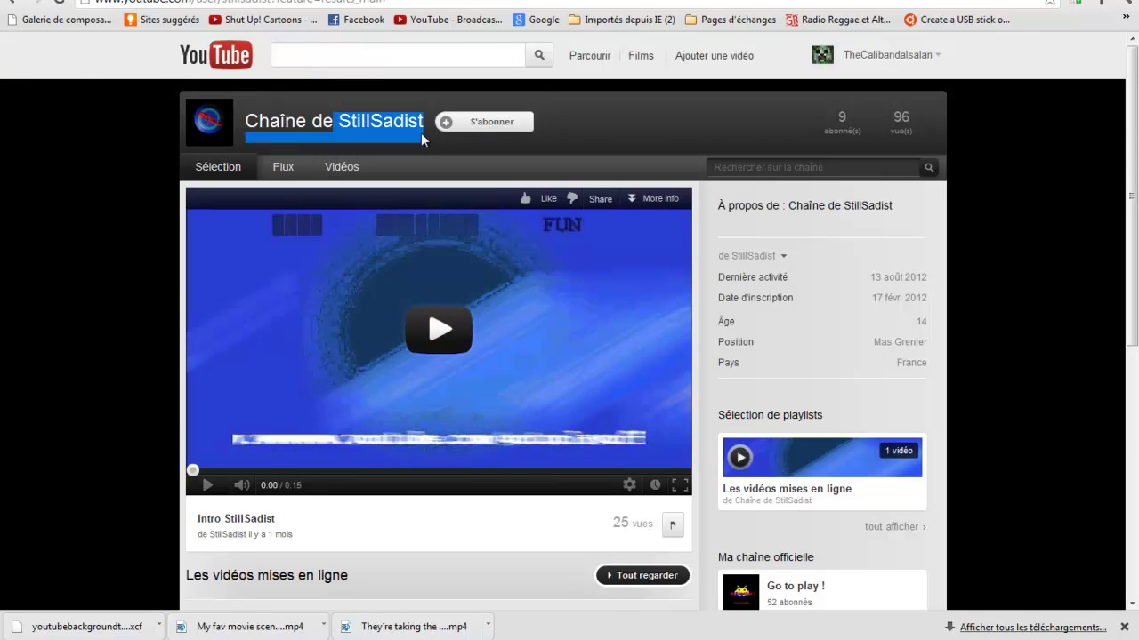
pyautogui.click(440, 21)
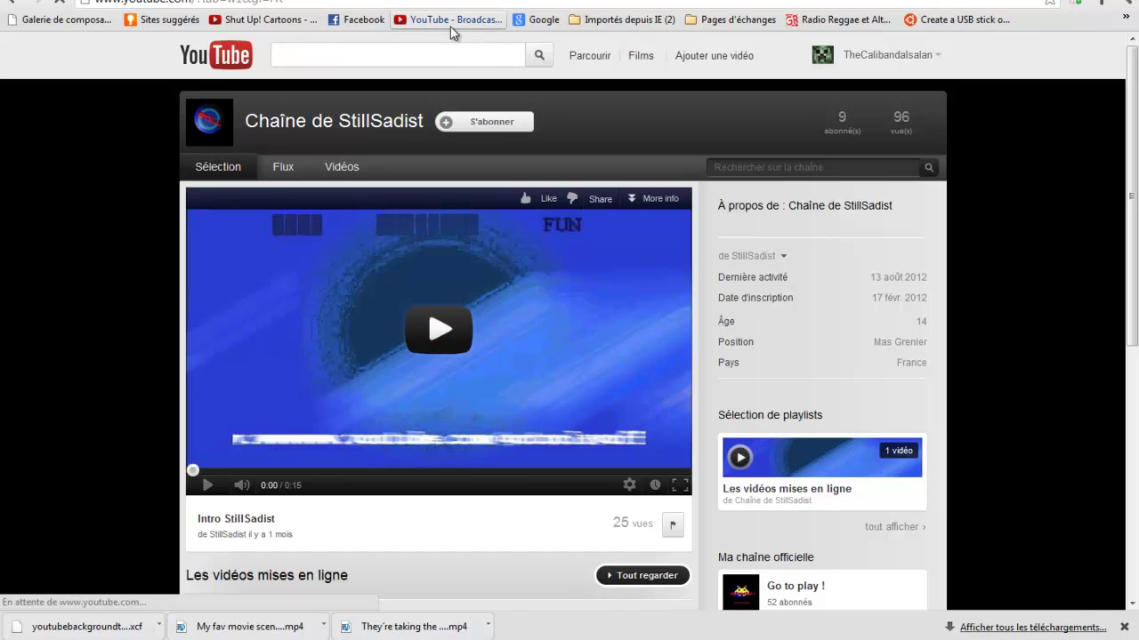
pyautogui.click(853, 58)
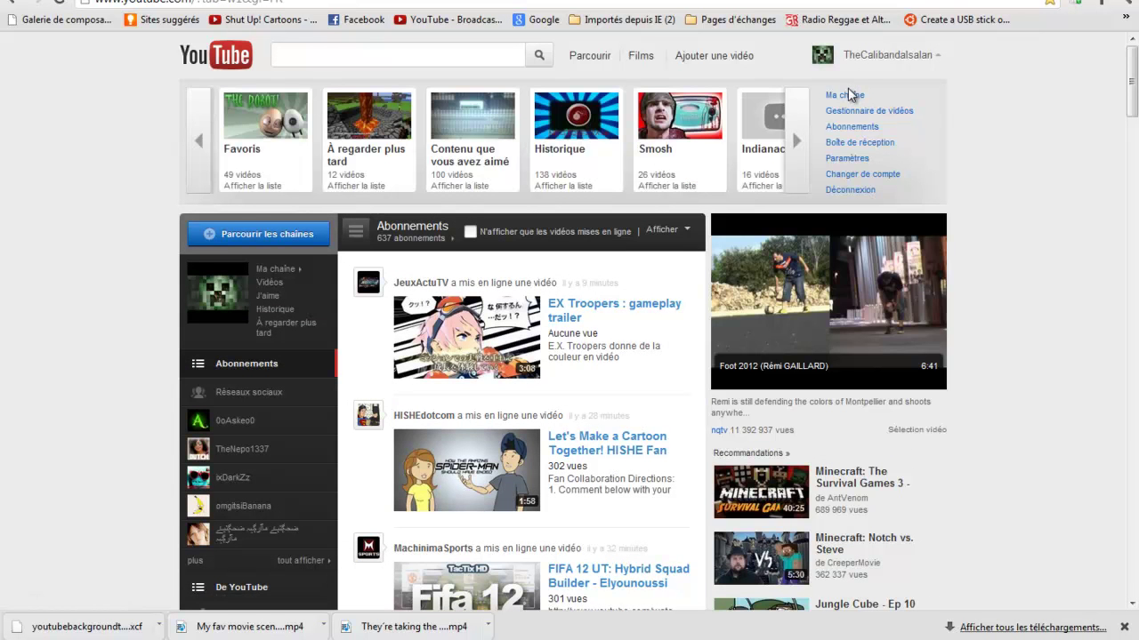
pyautogui.click(845, 95)
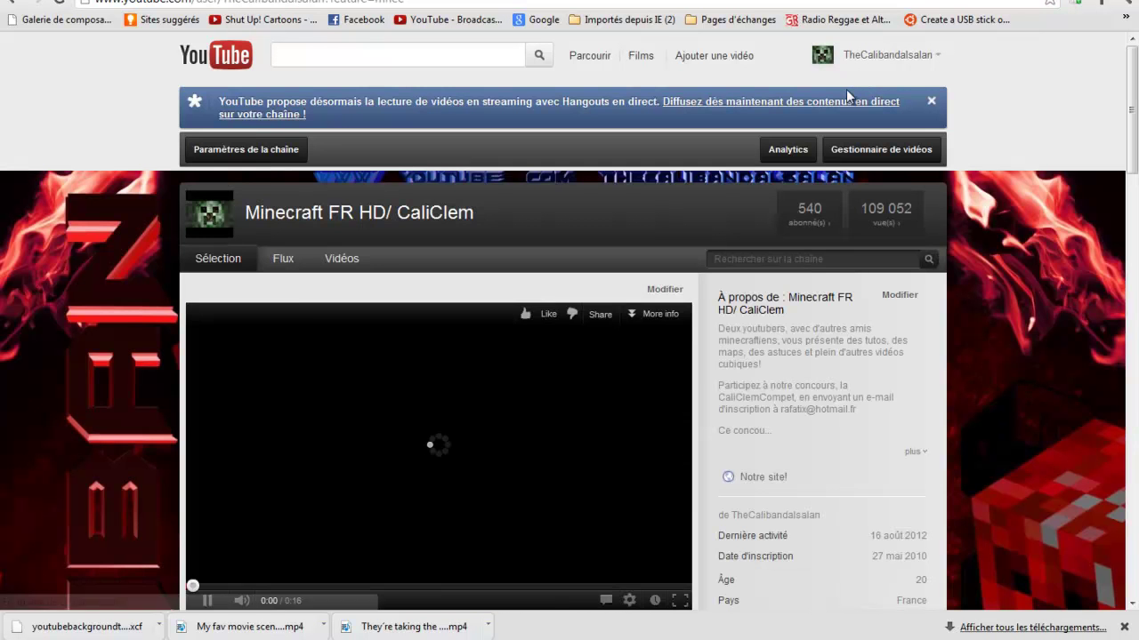
# Step: Open Paramètres de la chaîne to reach the avatar and background image settings
pyautogui.click(258, 149)
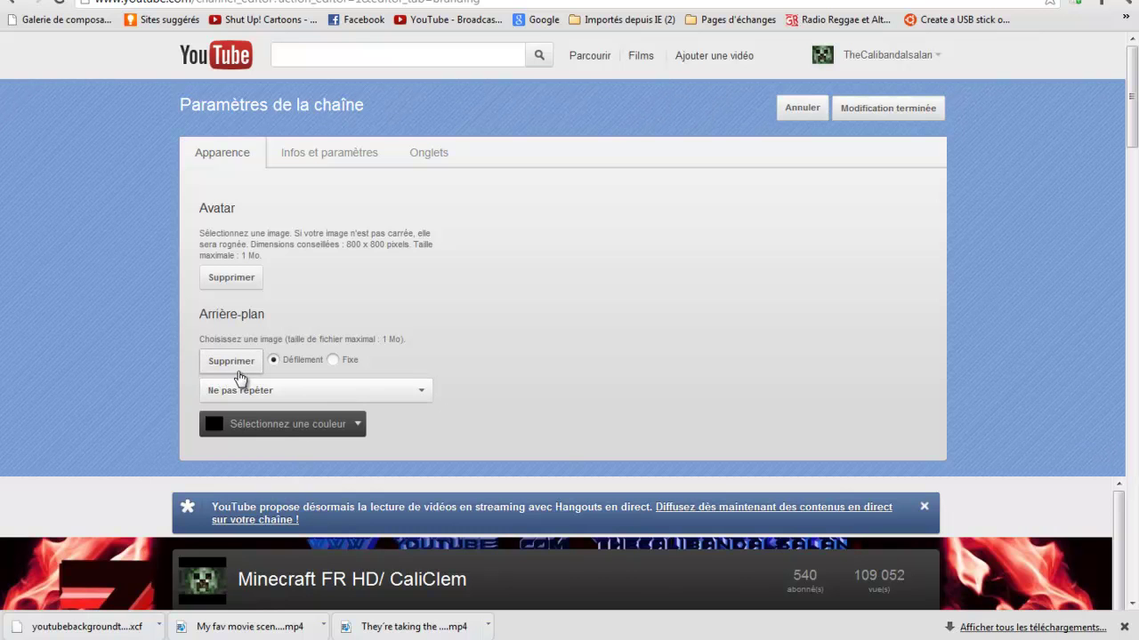
pyautogui.press('super')
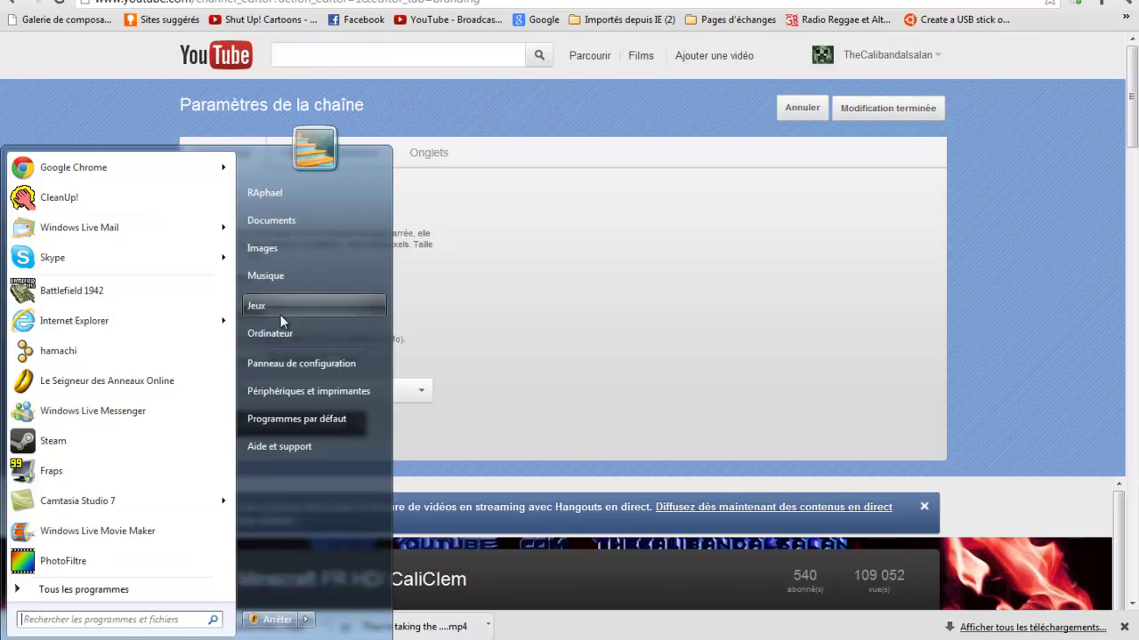
pyautogui.click(321, 247)
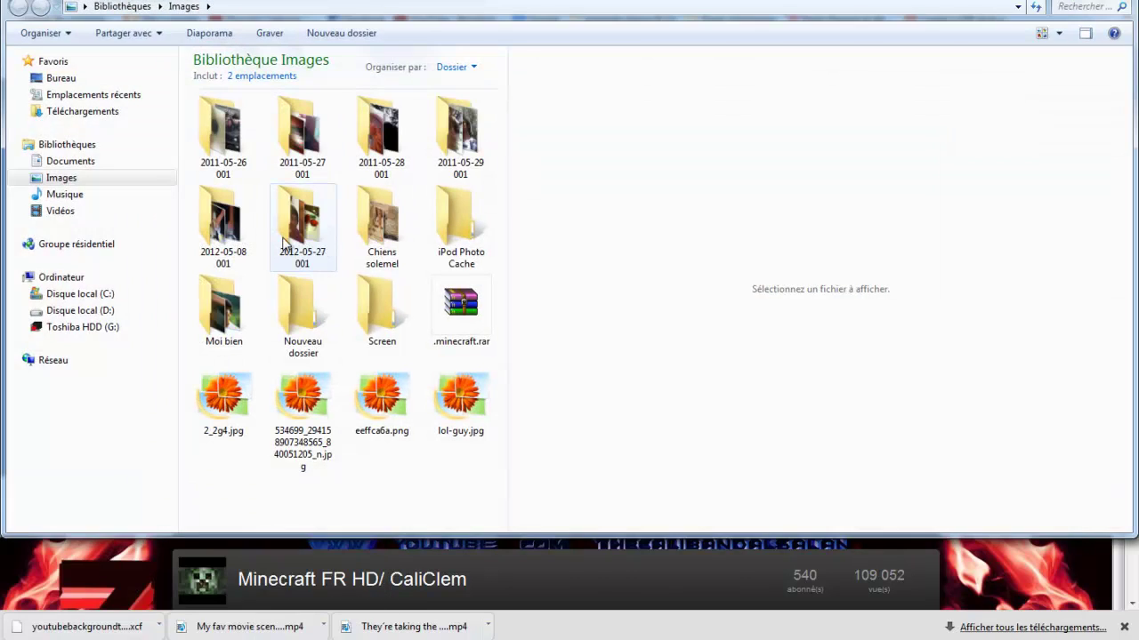
pyautogui.click(88, 196)
pyautogui.click(80, 212)
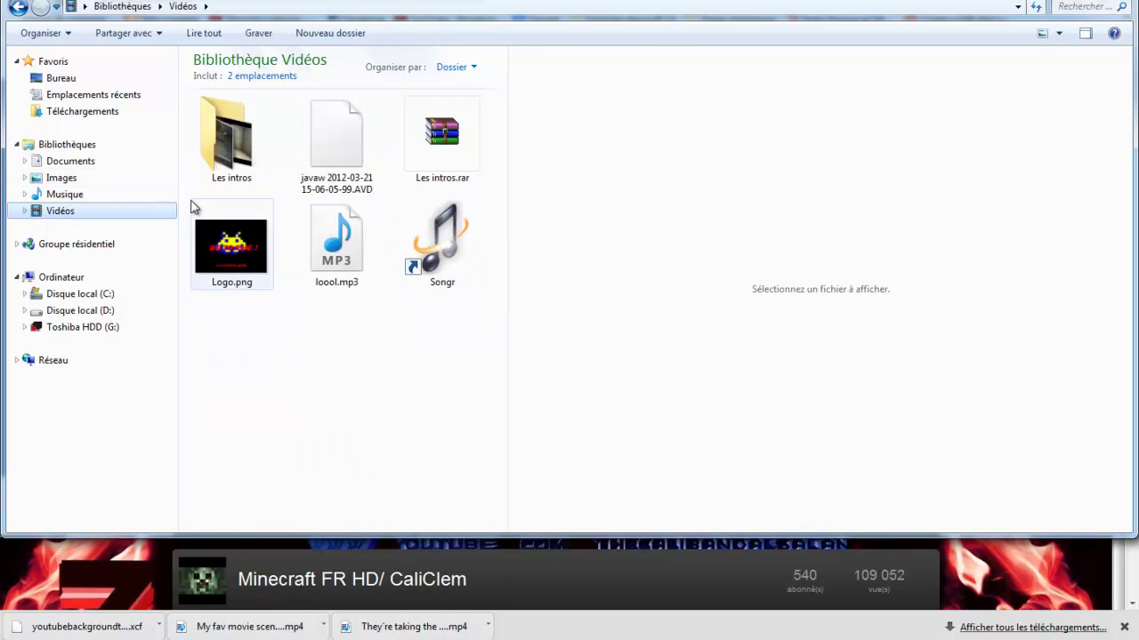
pyautogui.click(115, 178)
pyautogui.click(114, 165)
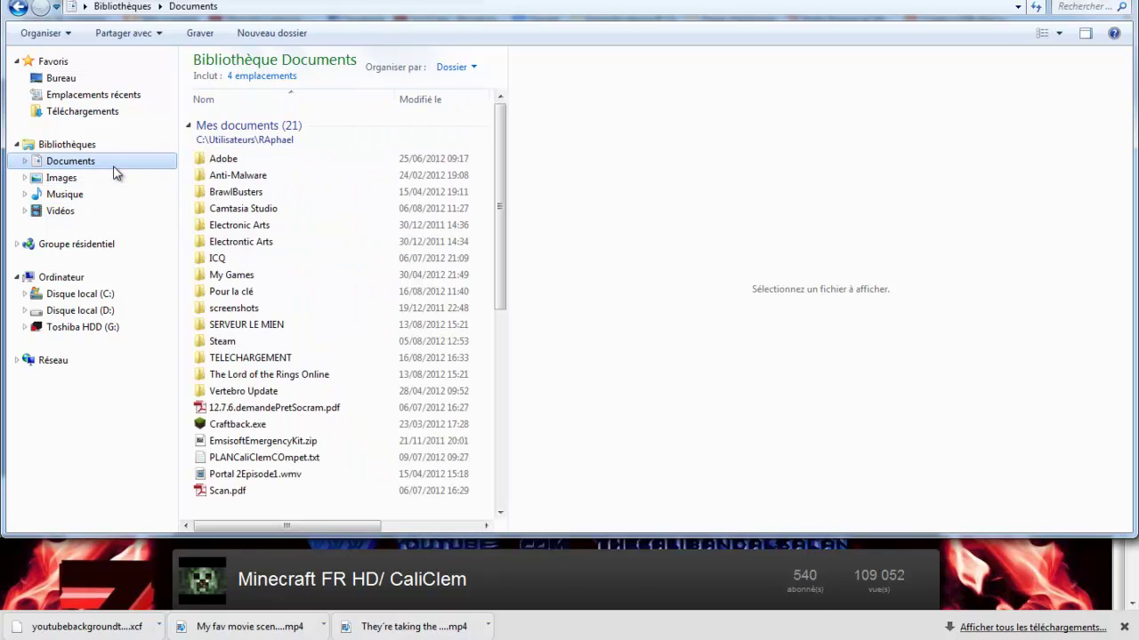
pyautogui.click(108, 181)
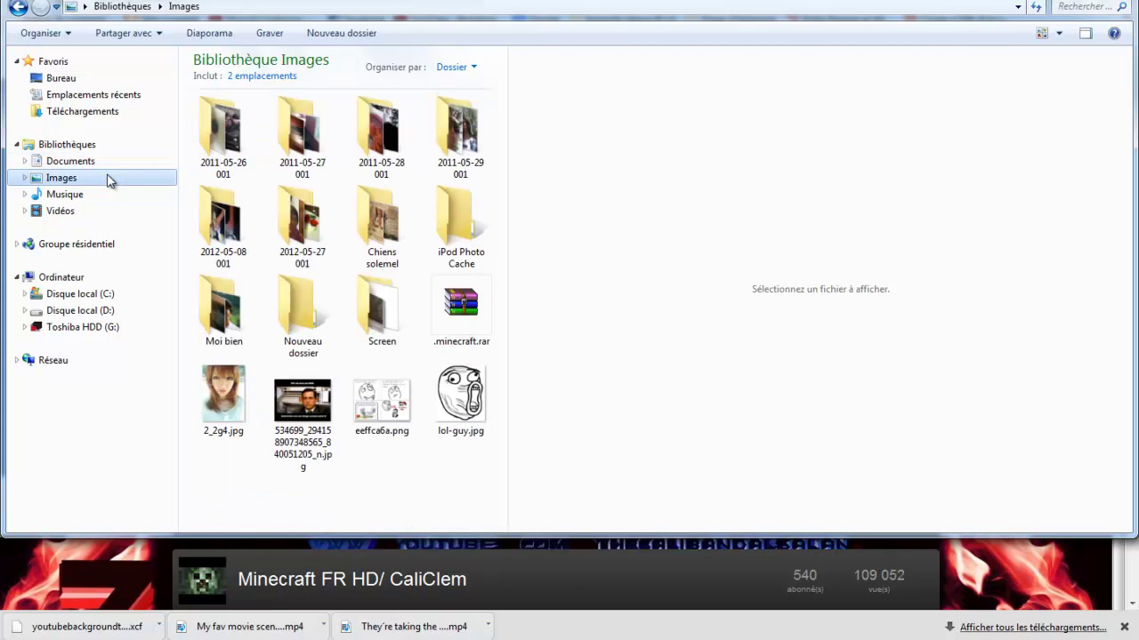
pyautogui.press('Escape')
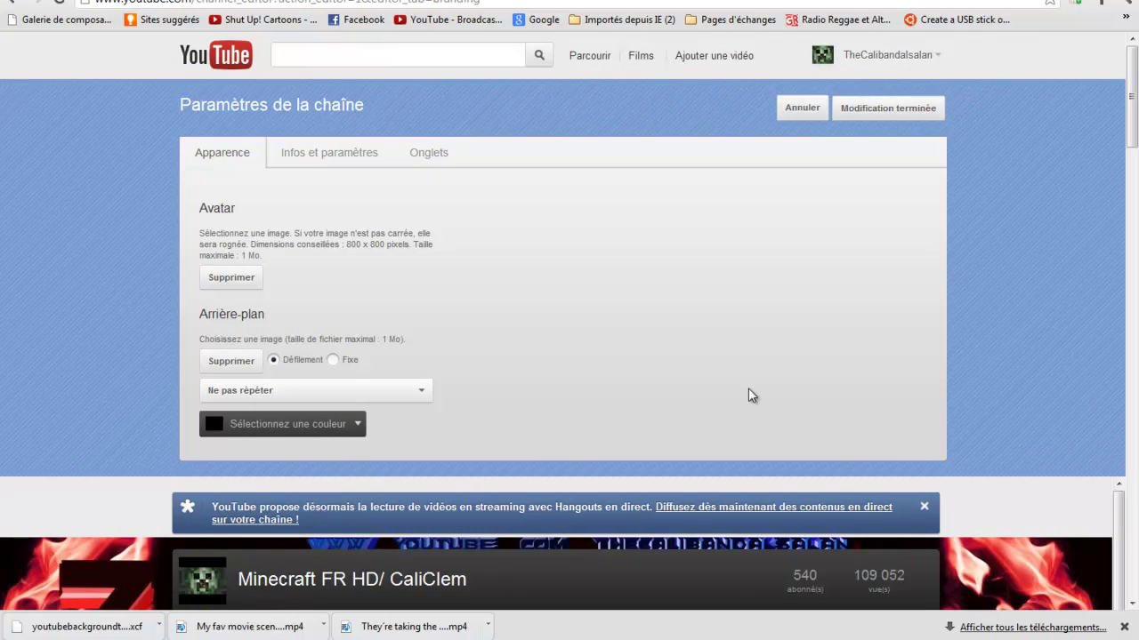
# Step: Keep background repeat at Ne pas répéter, then reopen the MarketRumba guide and dismiss Facebook's popup
pyautogui.scroll(-5, 748, 396)
pyautogui.scroll(3, 434, 261)
pyautogui.click(289, 187)
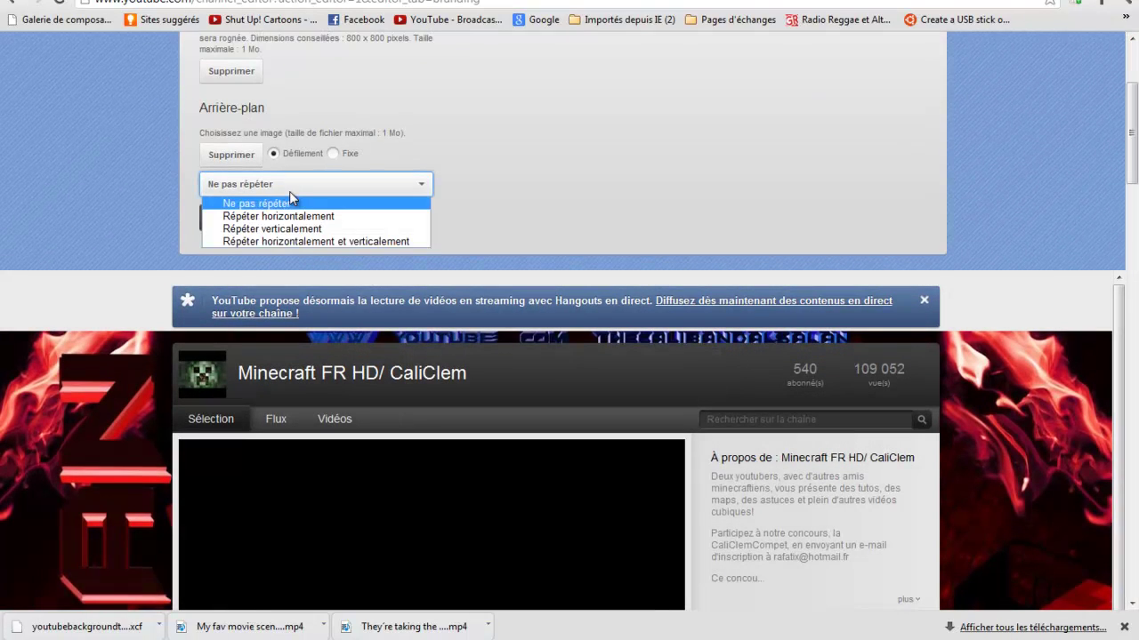
pyautogui.click(289, 192)
pyautogui.moveTo(1130, 141)
pyautogui.mouseDown()
pyautogui.moveTo(1123, 597)
pyautogui.moveTo(1135, 573)
pyautogui.moveTo(1101, 188)
pyautogui.moveTo(683, 4)
pyautogui.mouseUp()
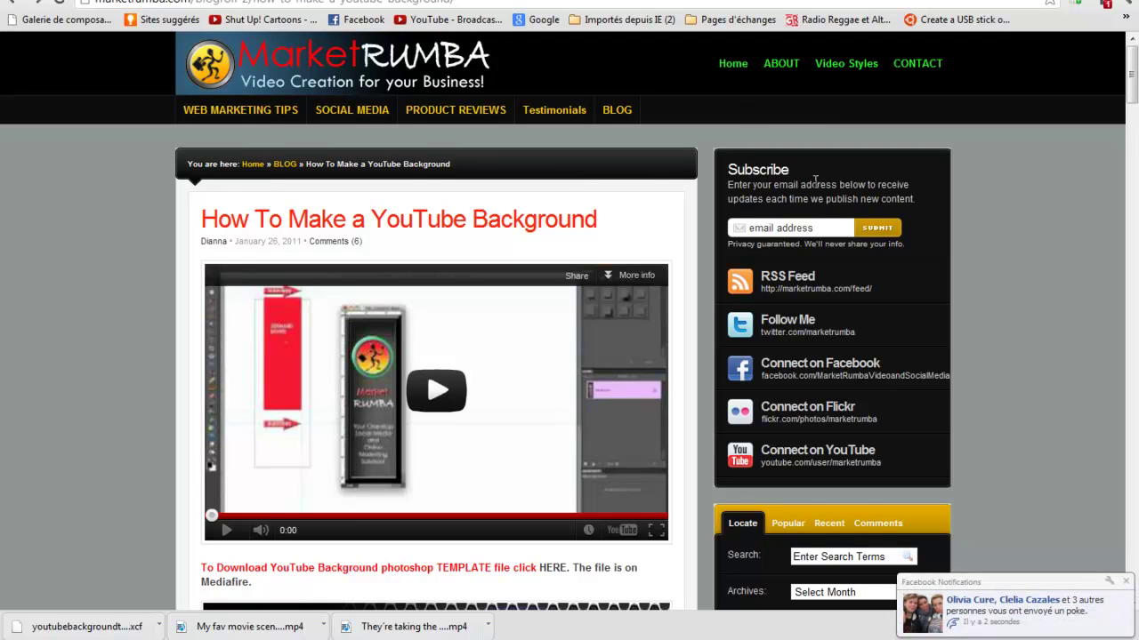
pyautogui.click(1125, 581)
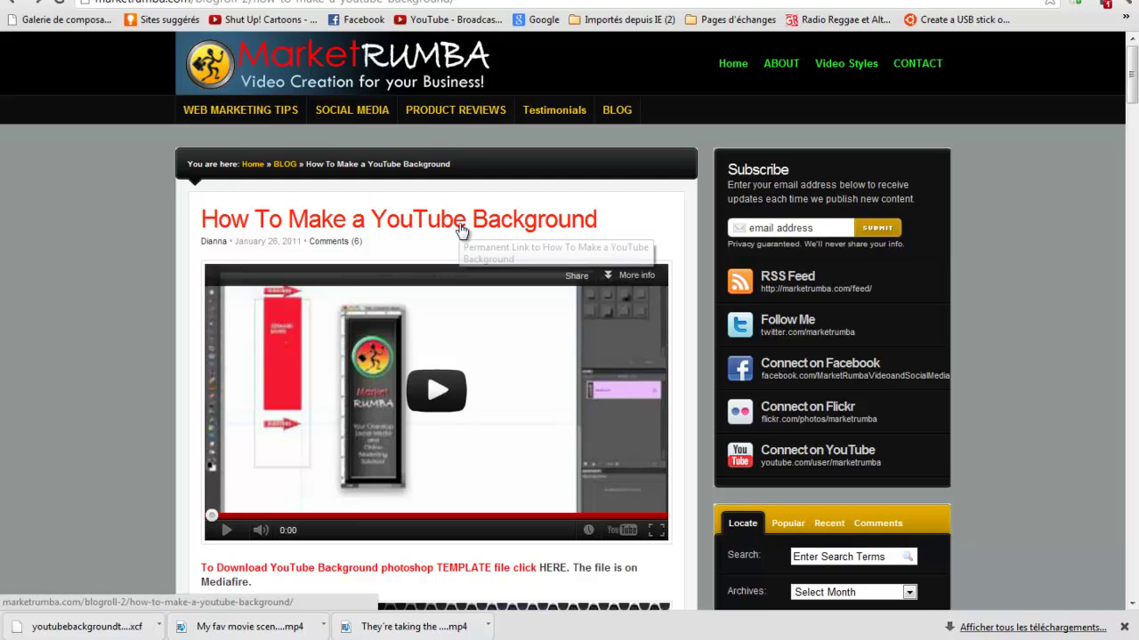